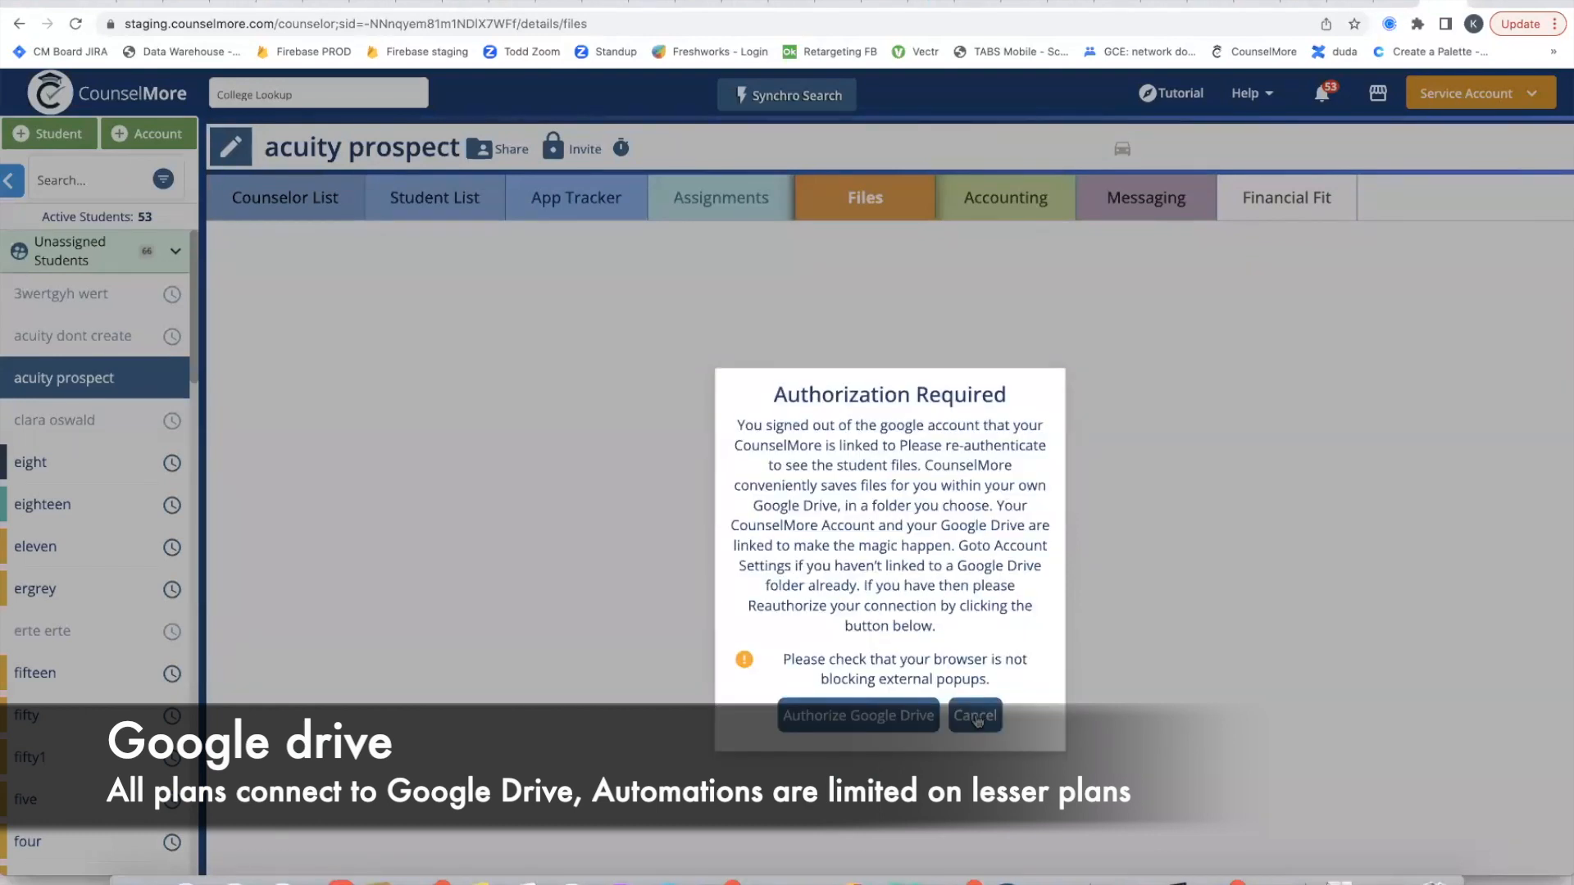
# Step: Dismiss the Google Drive authorization prompt and open the Google Drive page of the account settings
pyautogui.click(977, 719)
pyautogui.click(1474, 92)
pyautogui.click(1456, 137)
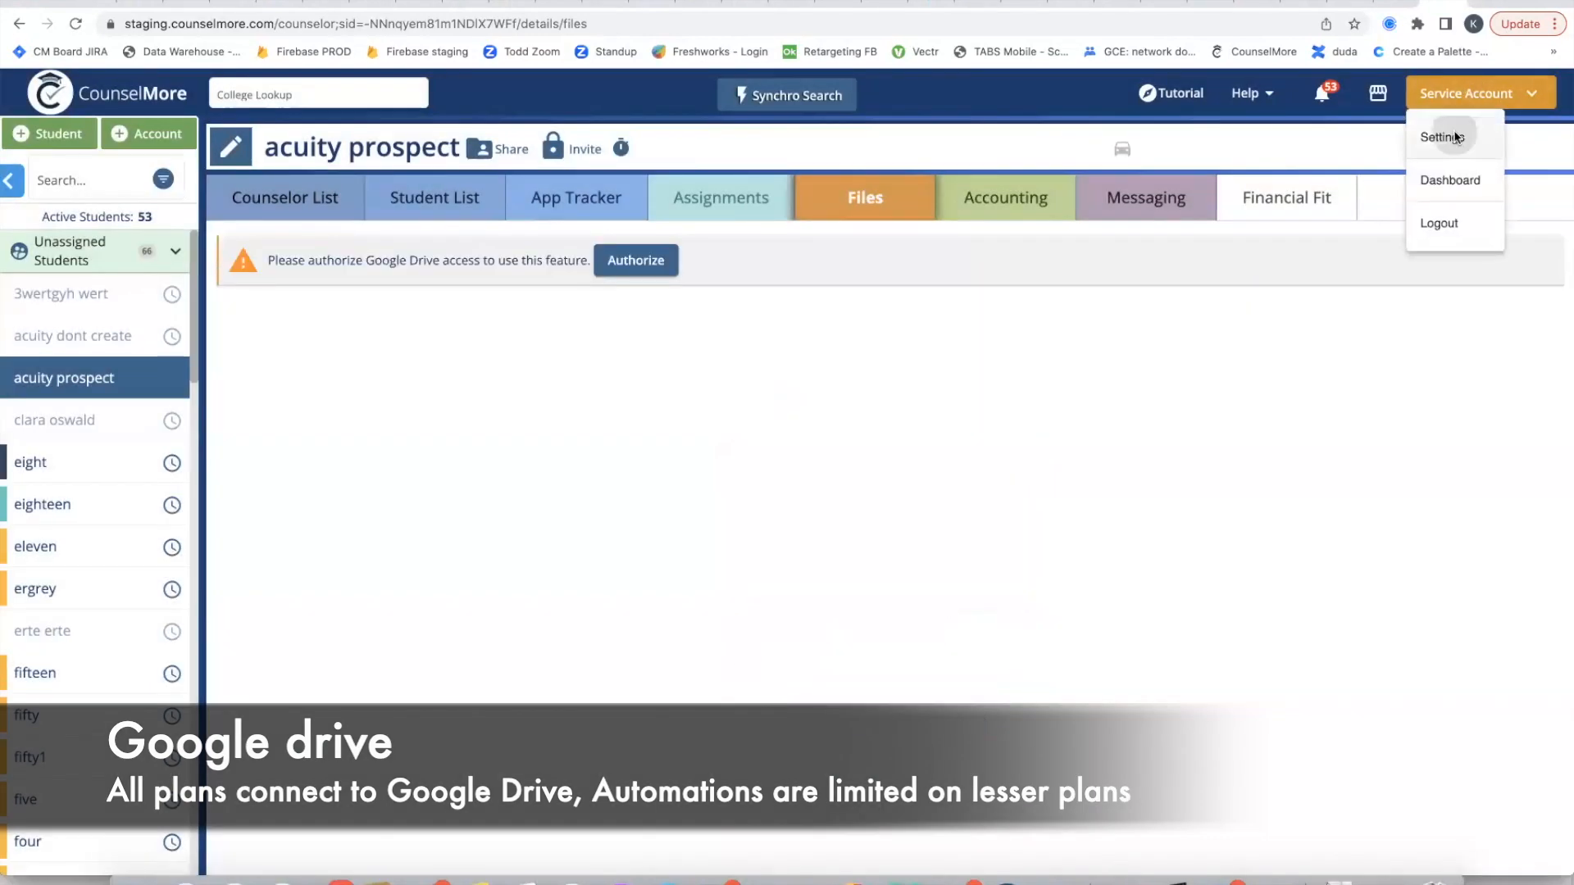
pyautogui.click(204, 241)
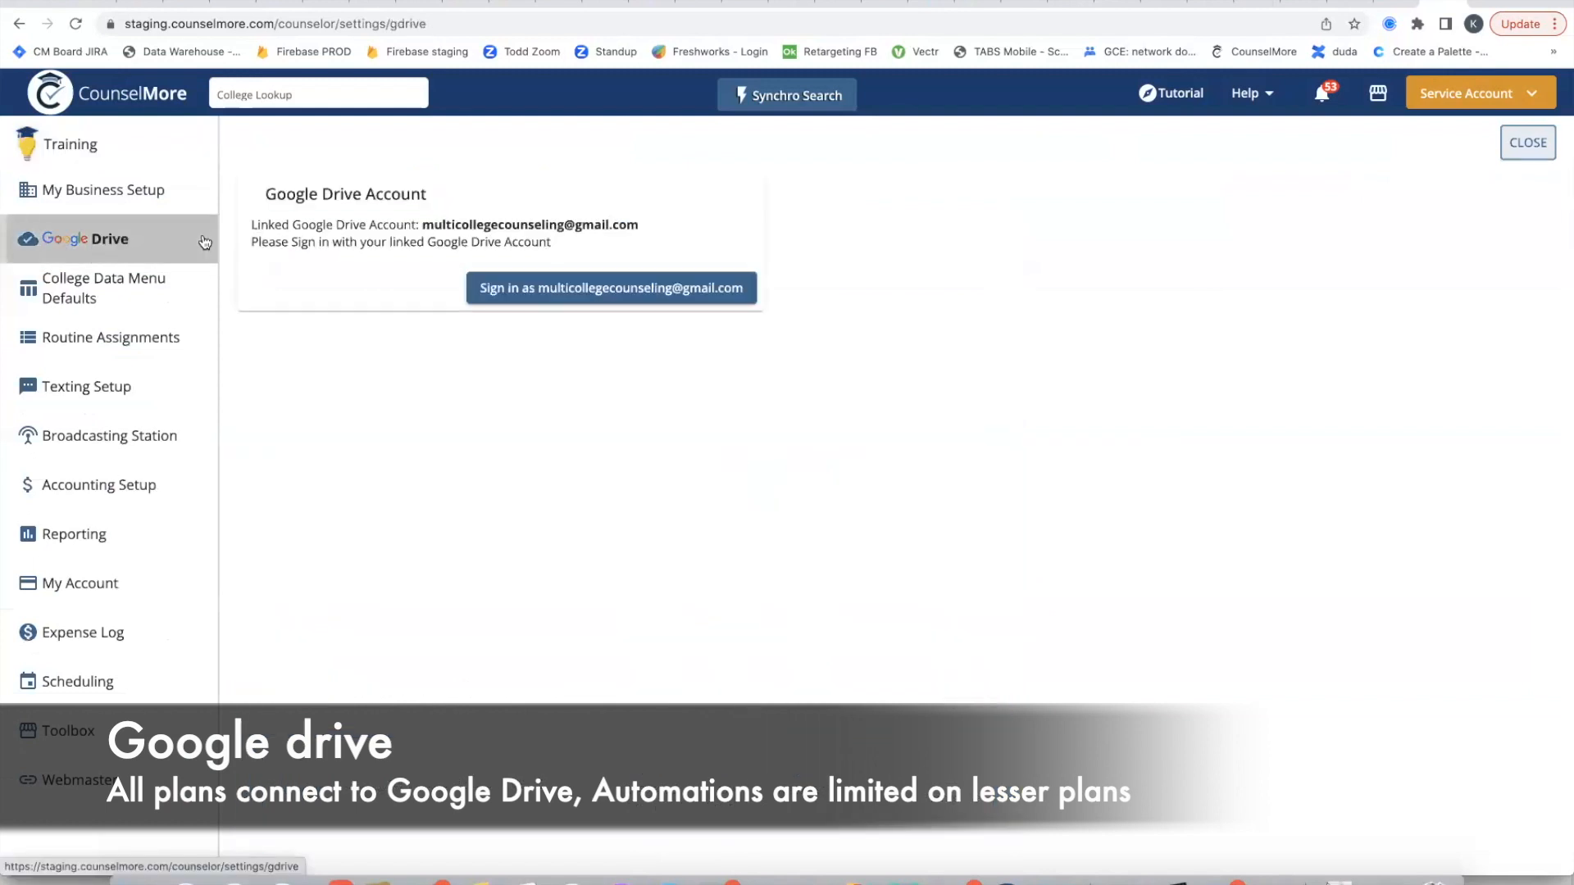
# Step: Sign in to the linked Google Drive account with its e-mail and account password
pyautogui.click(631, 294)
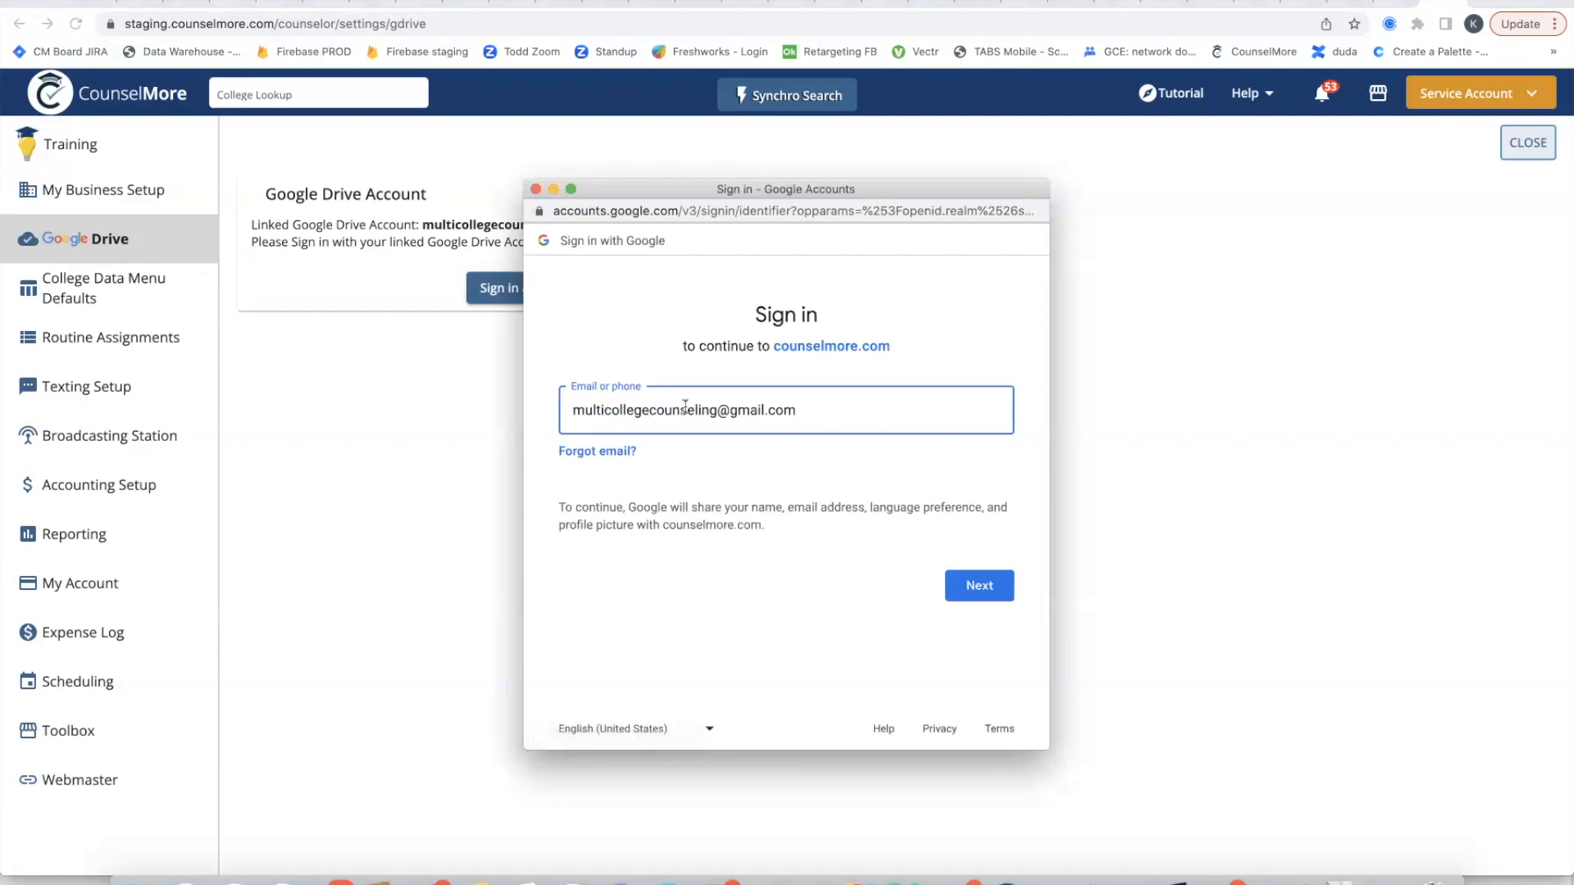
pyautogui.click(1005, 593)
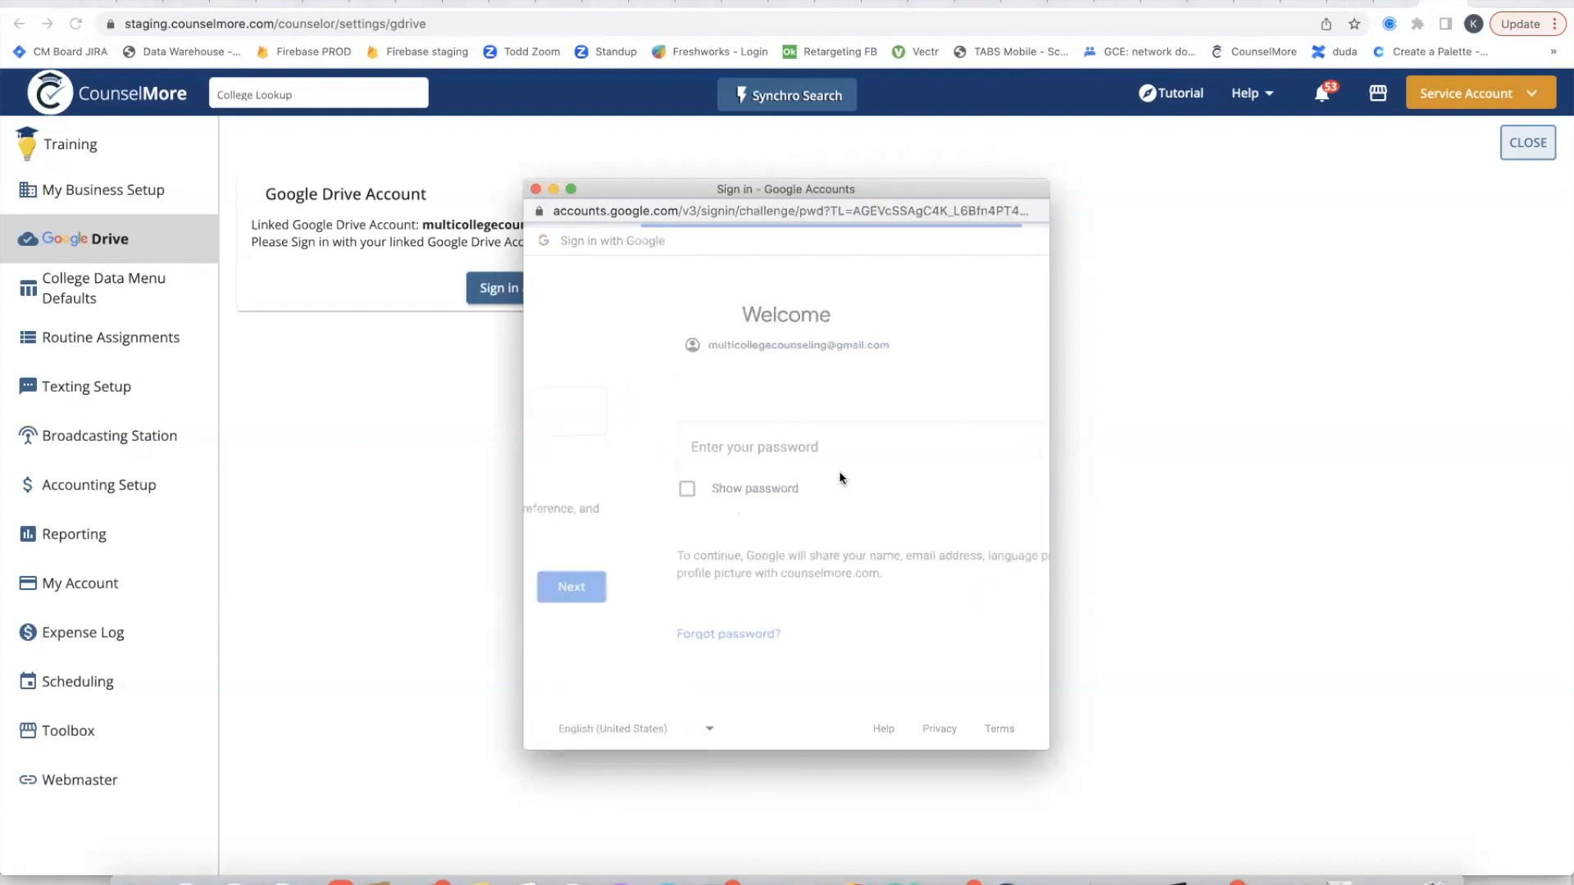
pyautogui.write('••••')
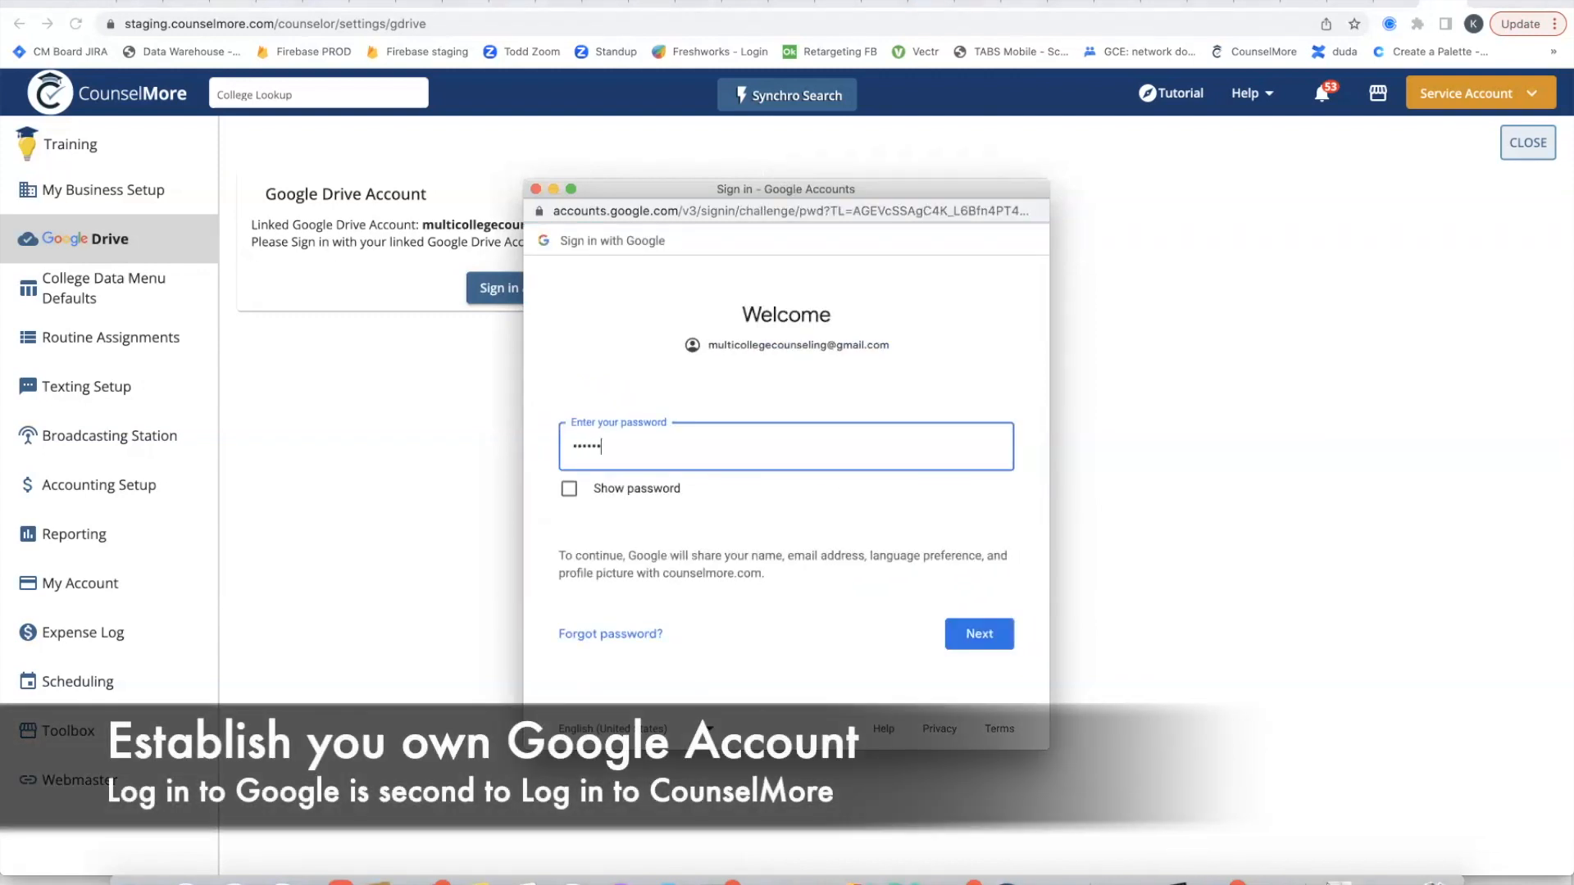
pyautogui.click(995, 624)
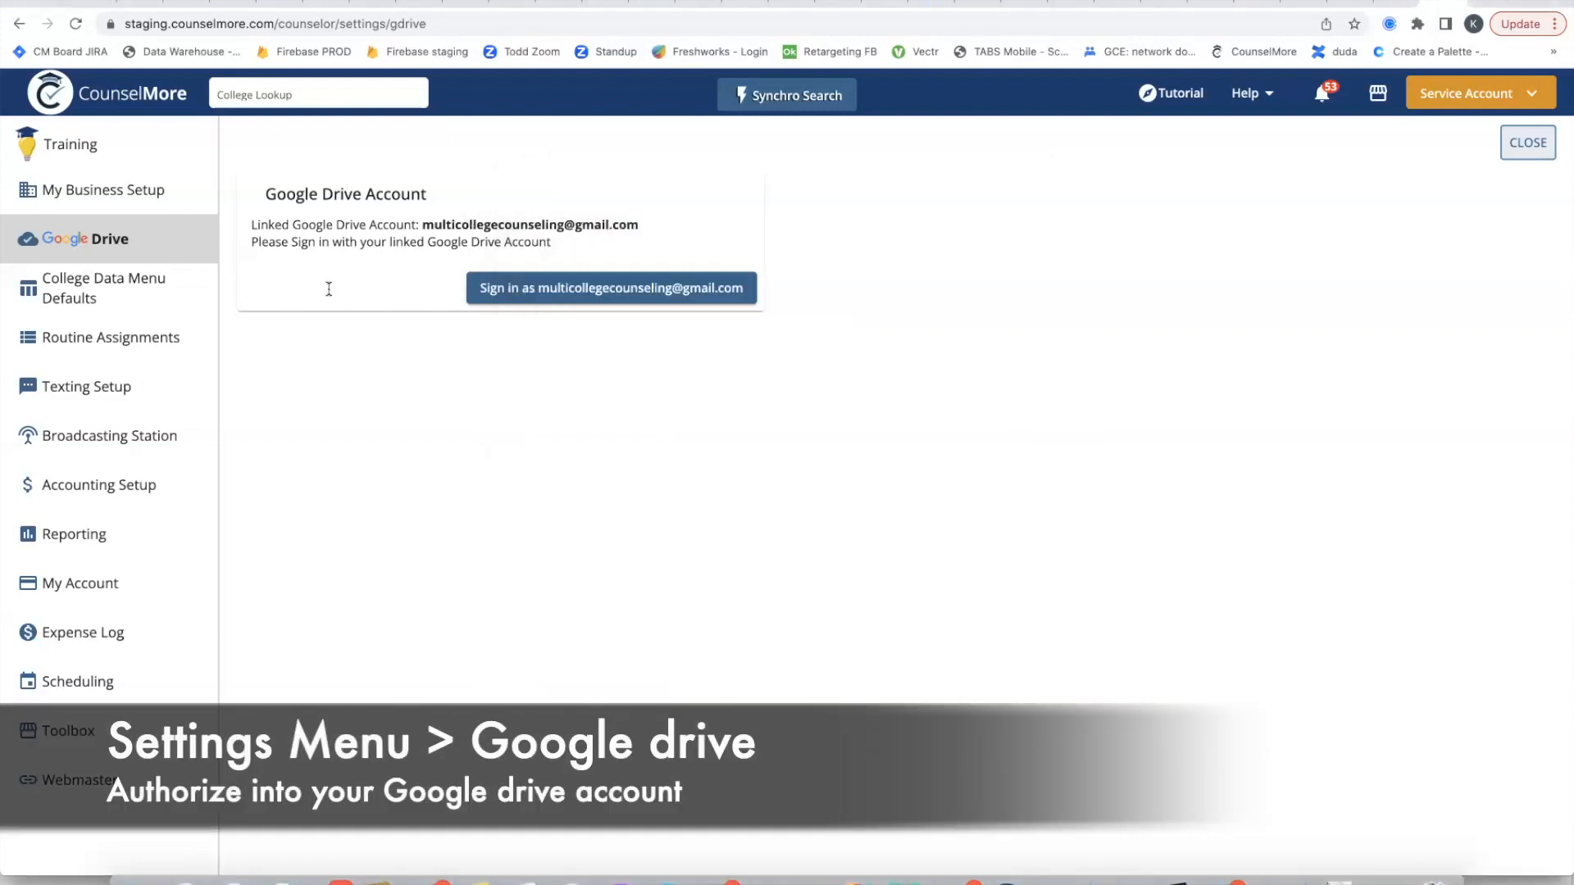
pyautogui.click(483, 292)
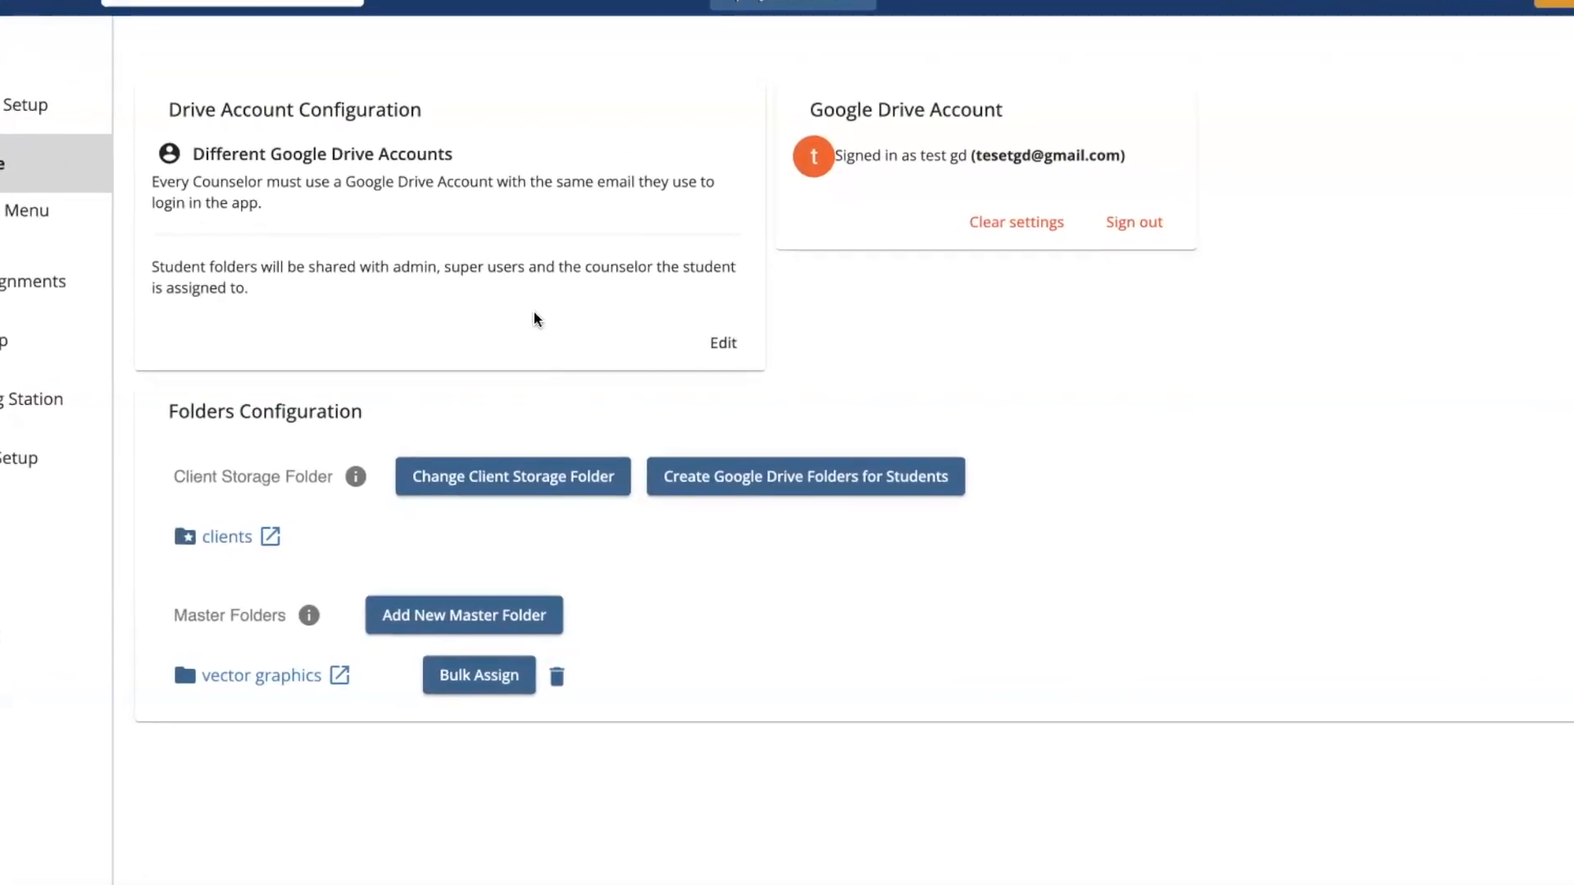
# Step: Examine the Google Drive folders offered for Client Storage, including clients, and leave the folder chooser without applying a change
pyautogui.moveTo(105, 464); pyautogui.dragTo(342, 473)
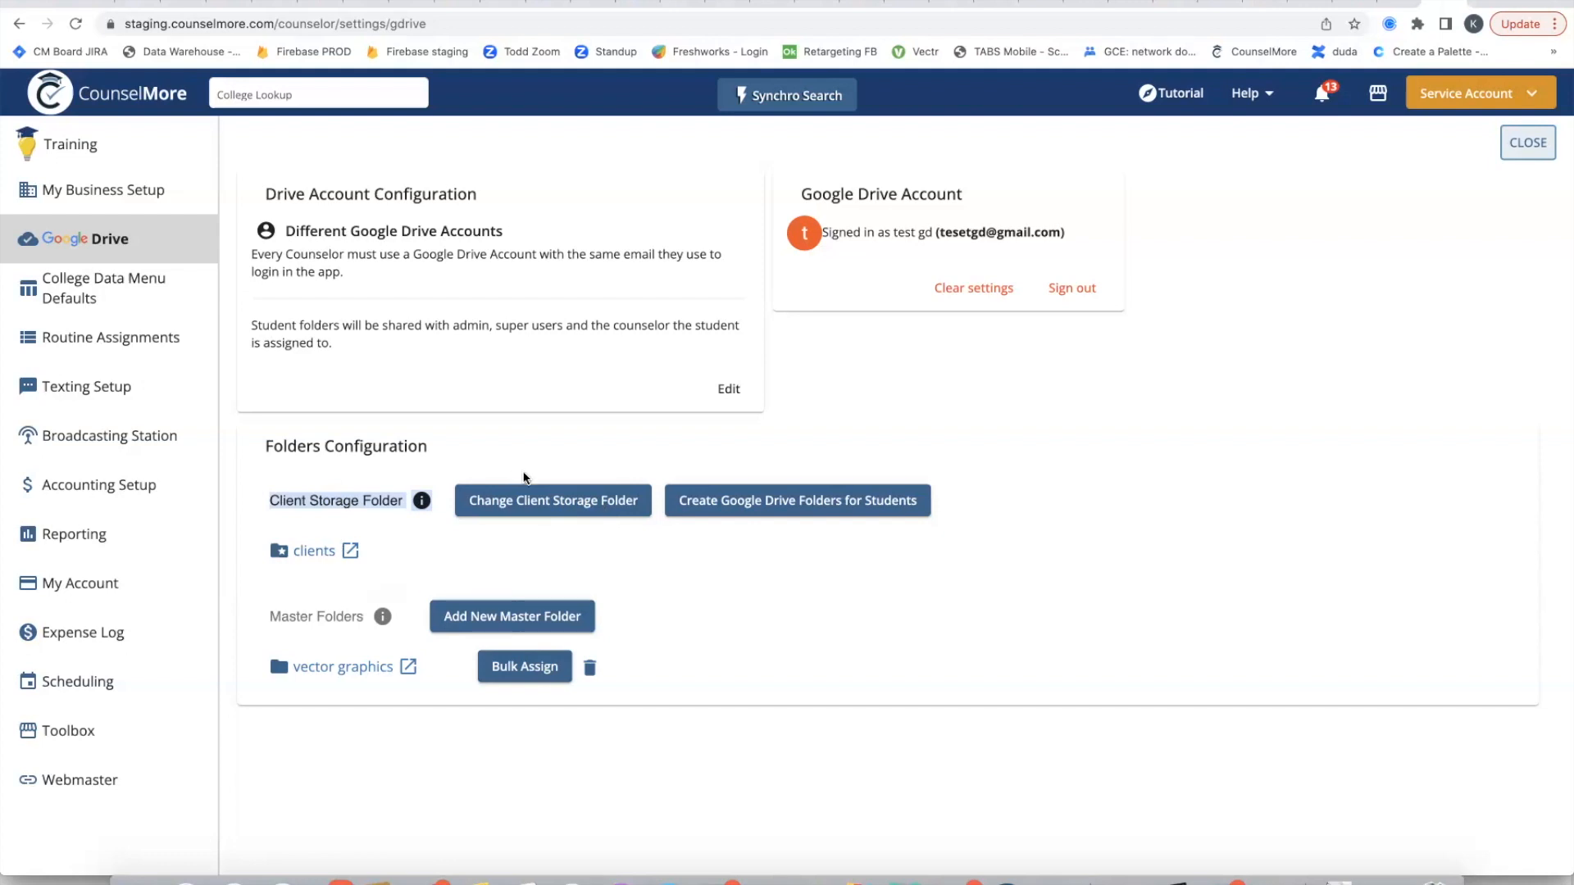
pyautogui.click(525, 500)
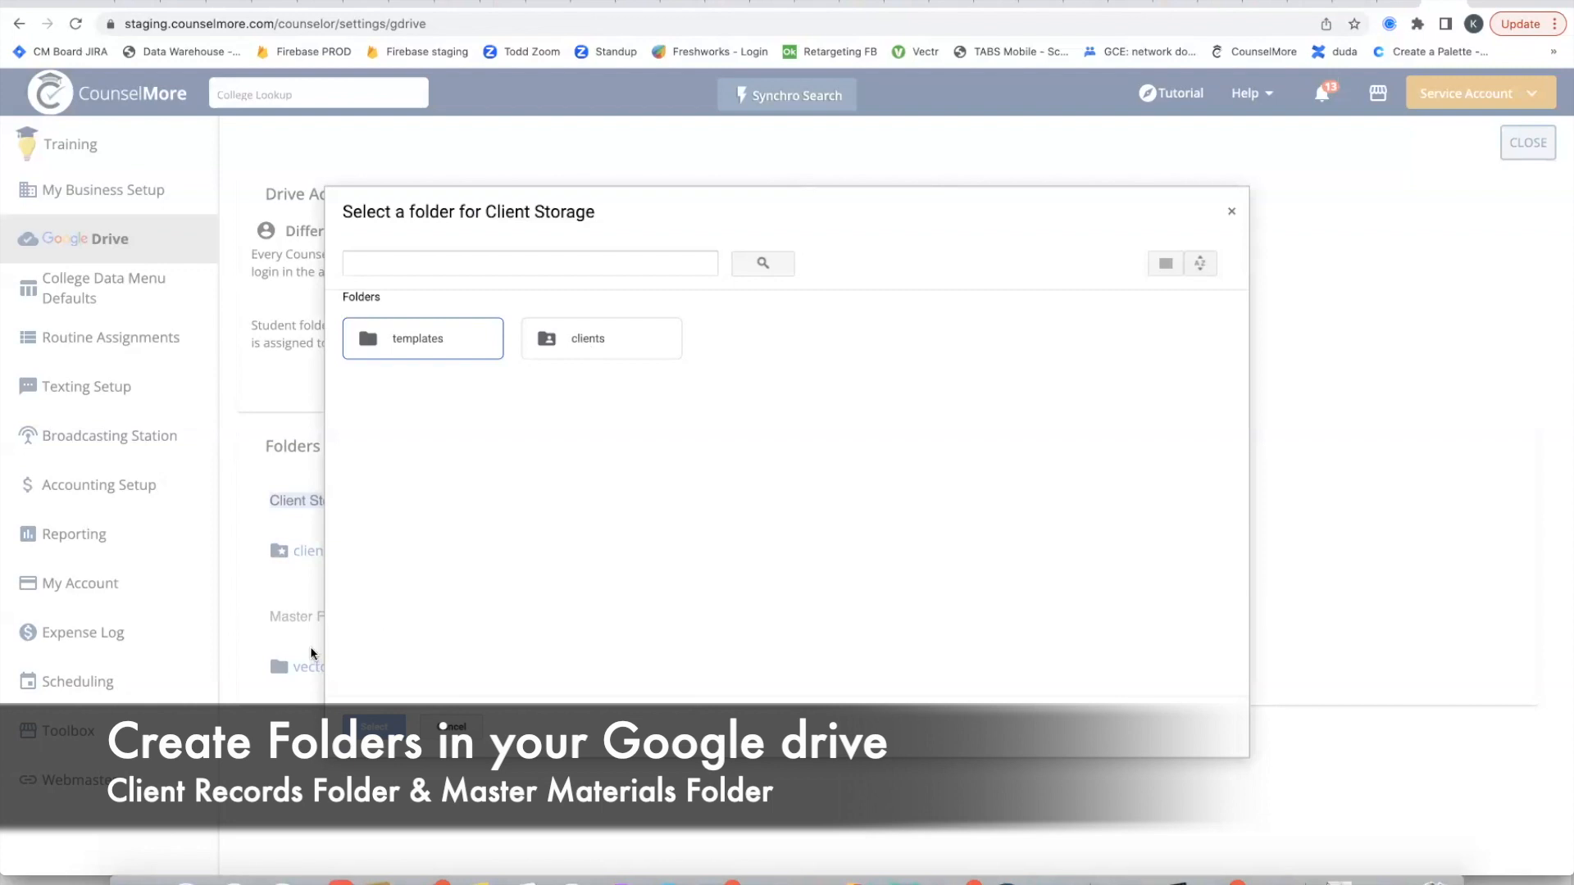
pyautogui.click(1232, 213)
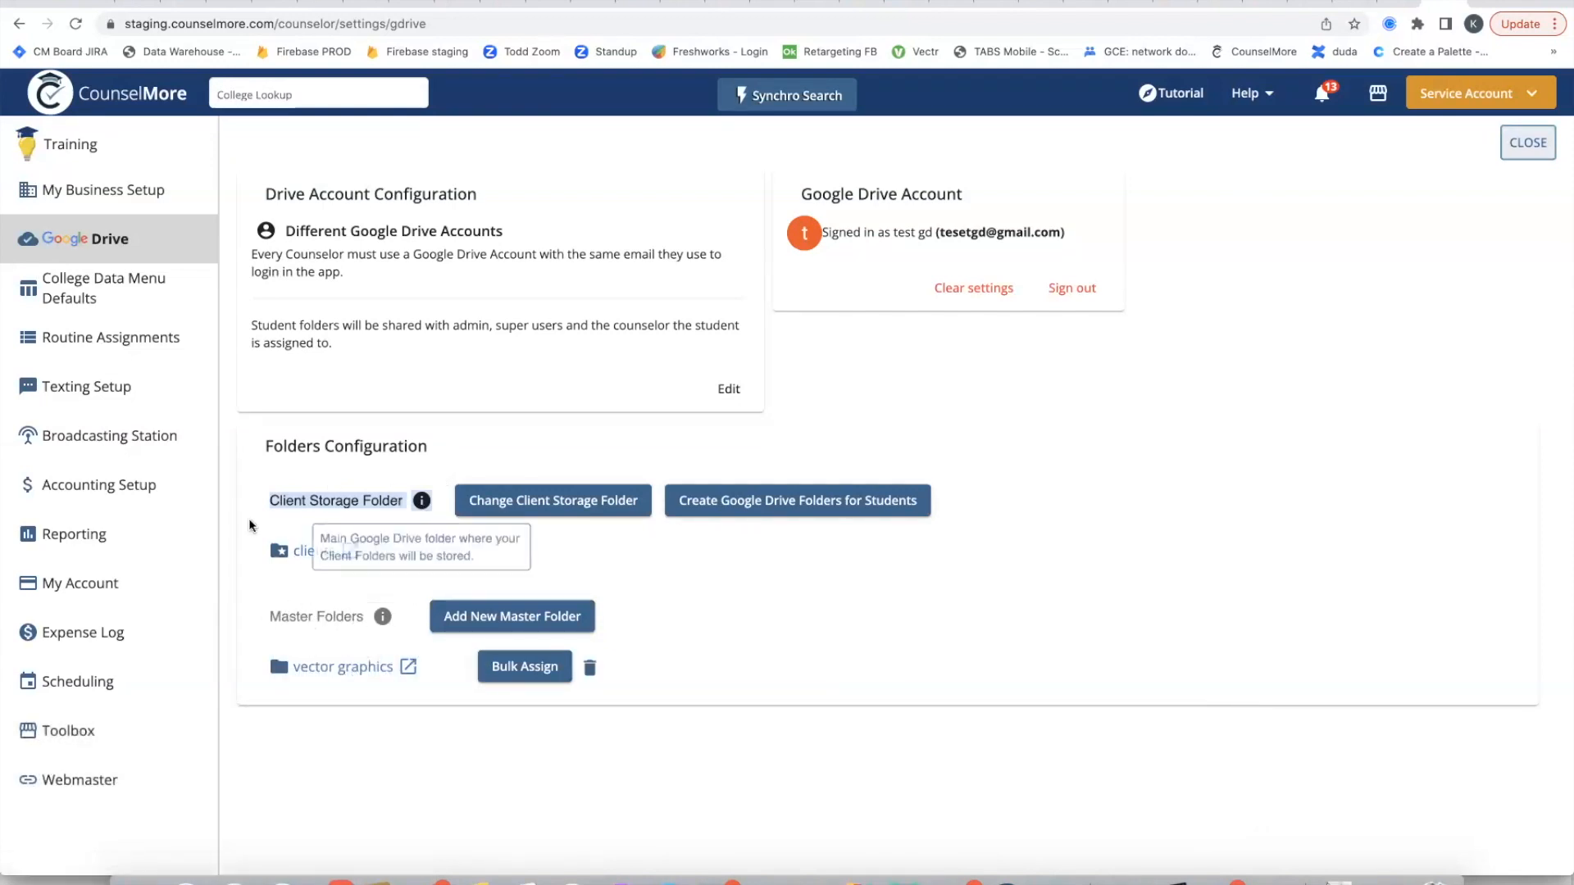
pyautogui.click(581, 514)
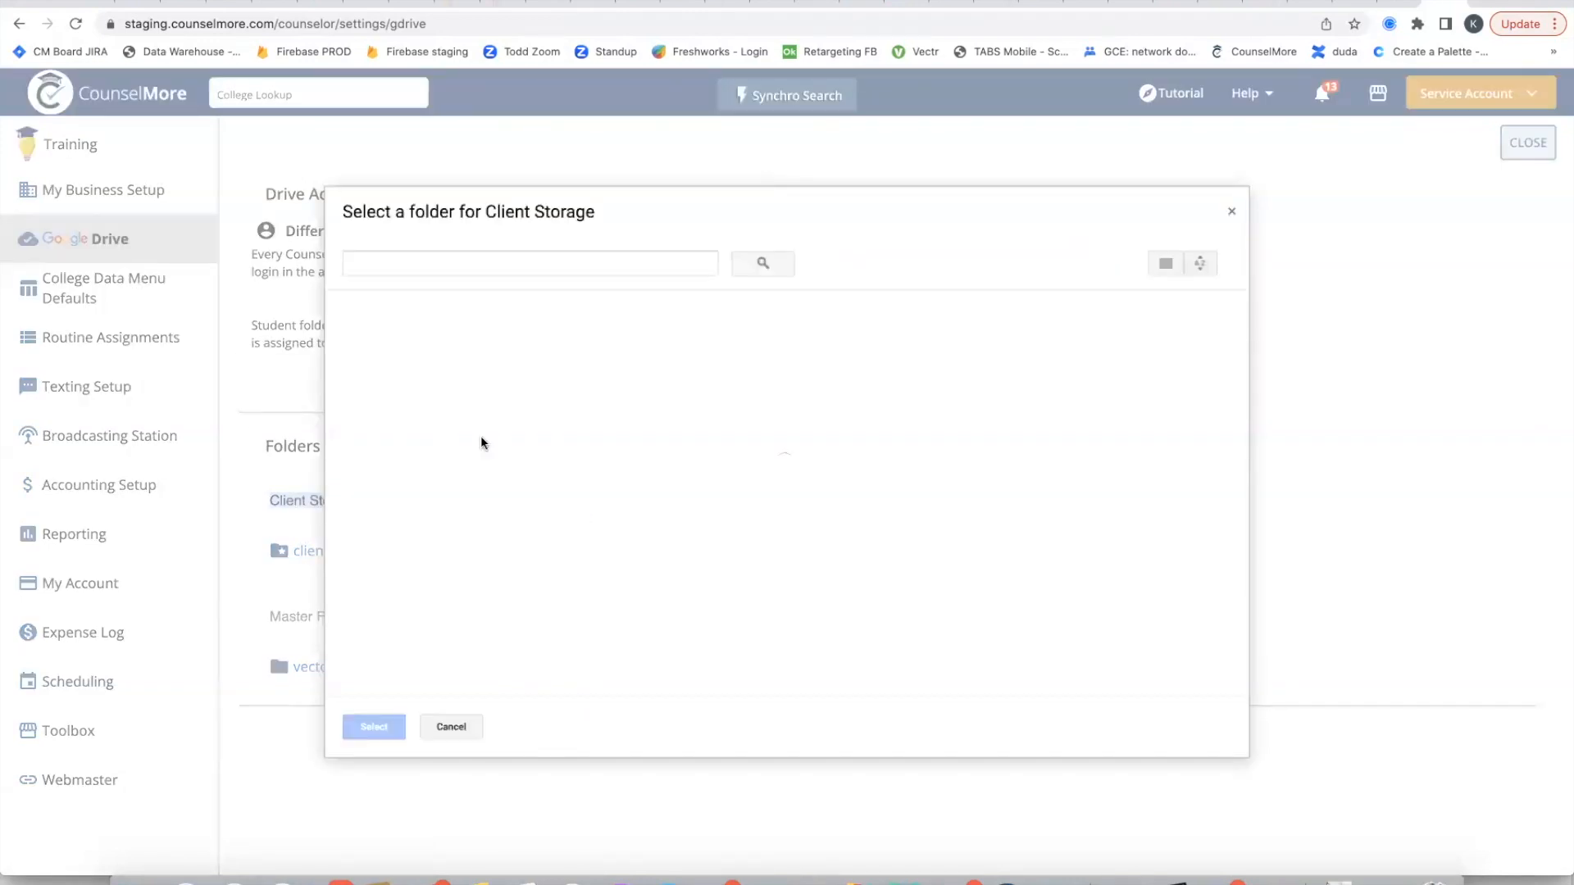
pyautogui.click(588, 343)
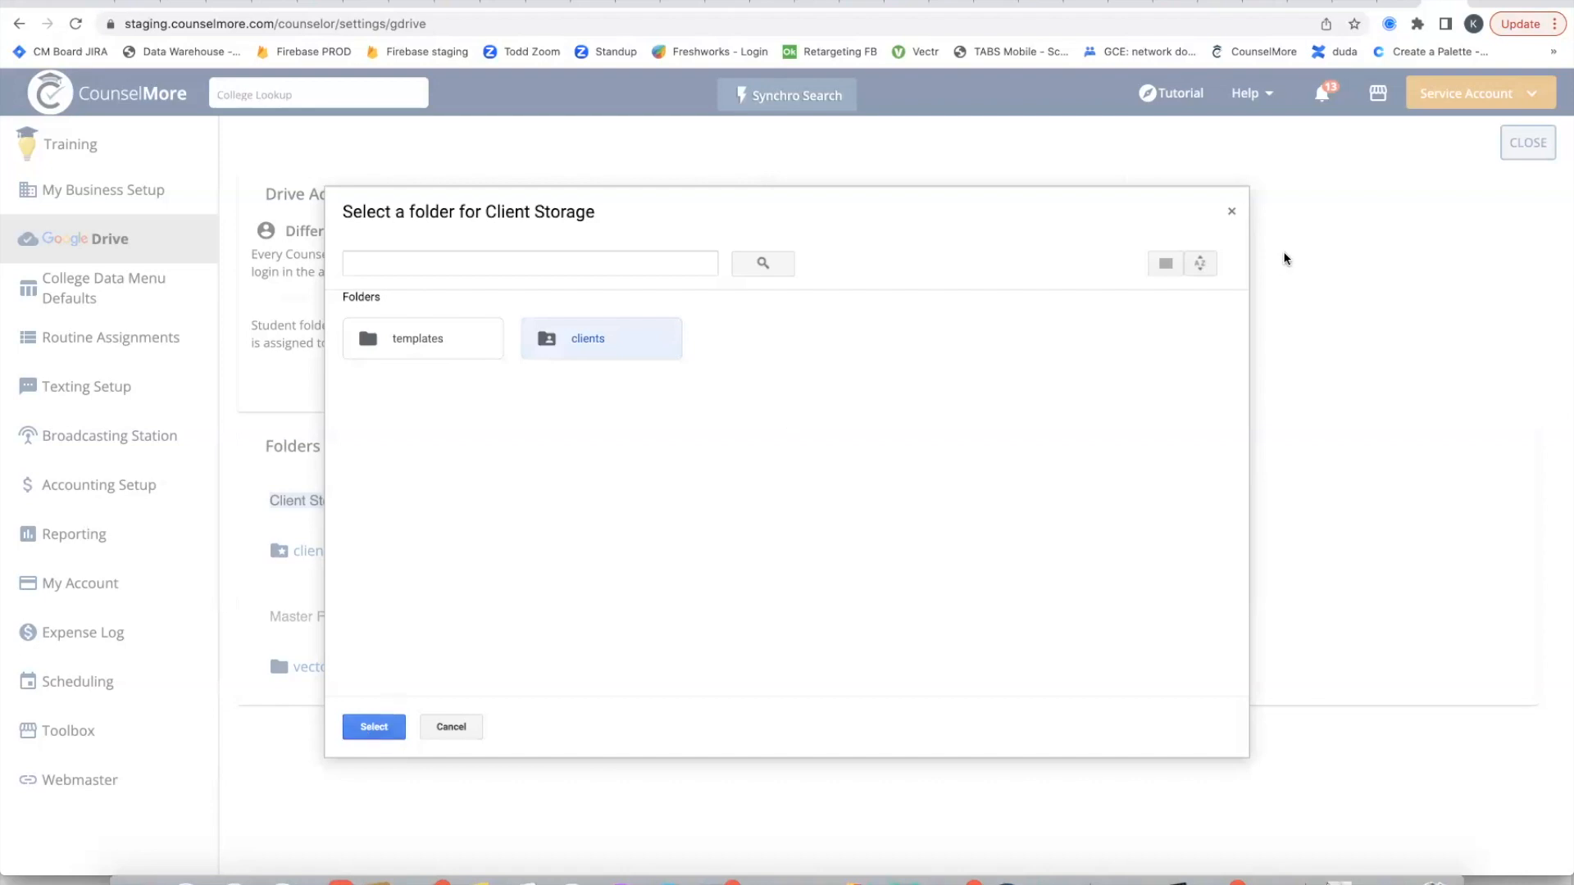
pyautogui.click(1234, 214)
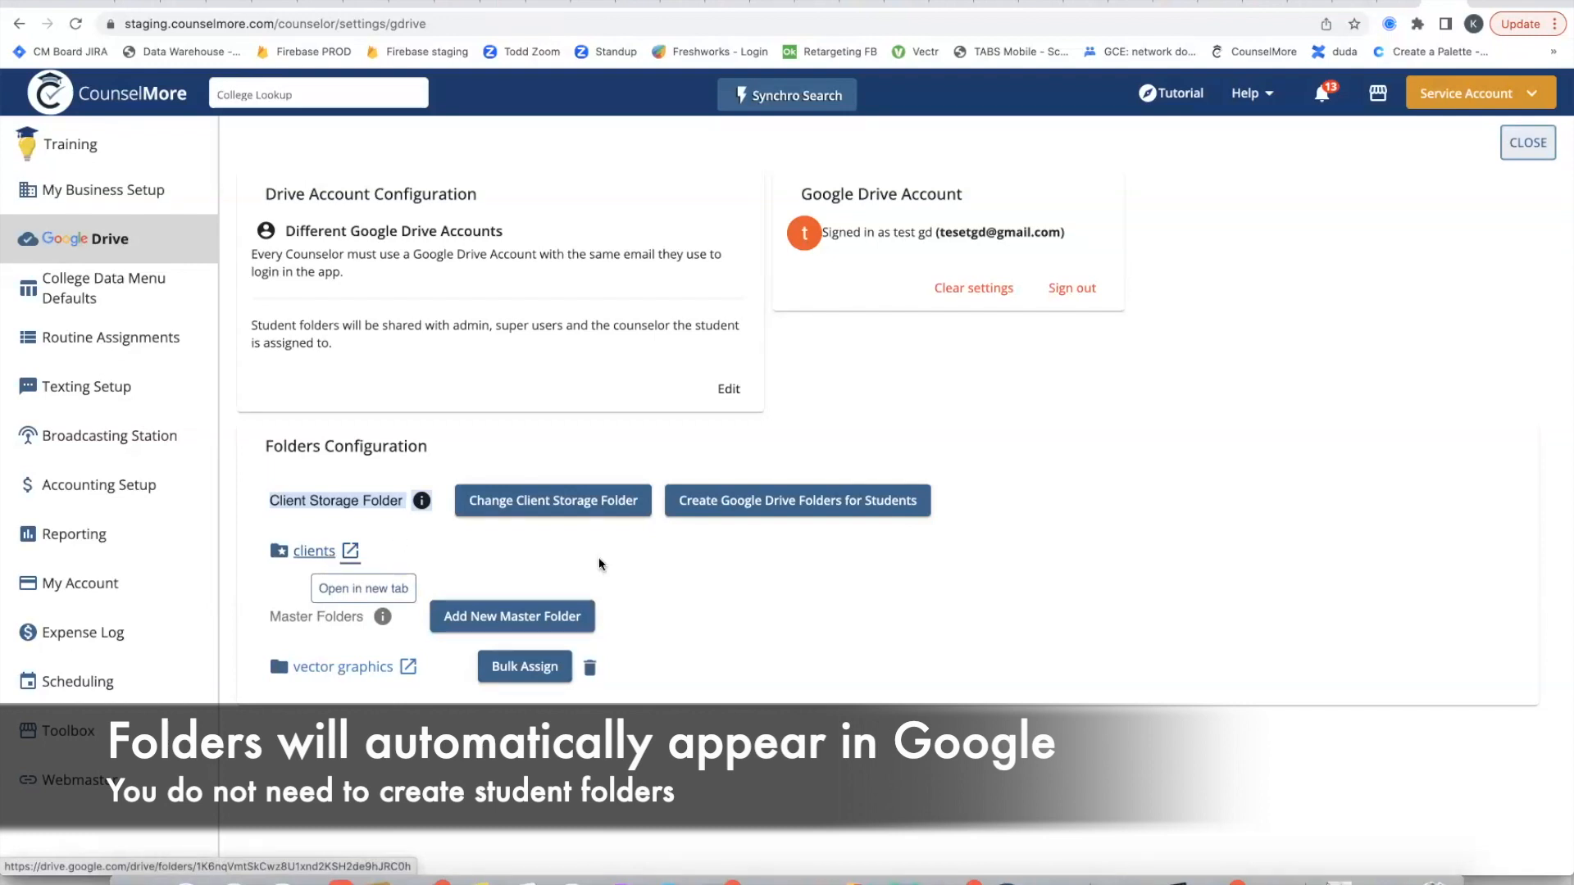
pyautogui.click(776, 550)
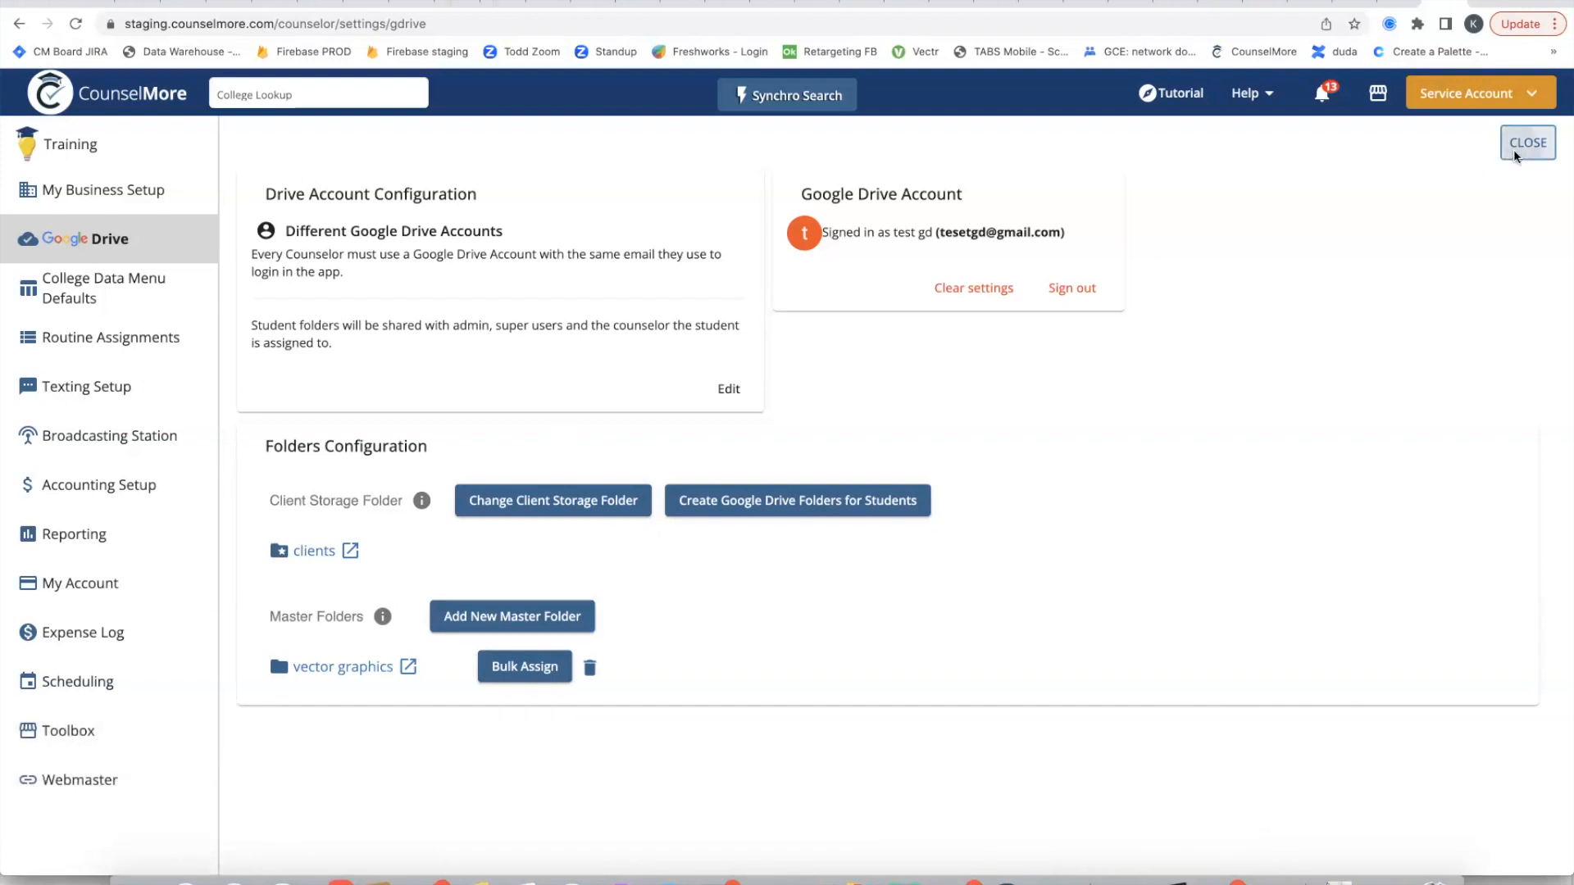
# Step: Leave the settings, open the selected student's Files, and look over the available Drive file actions
pyautogui.click(1514, 149)
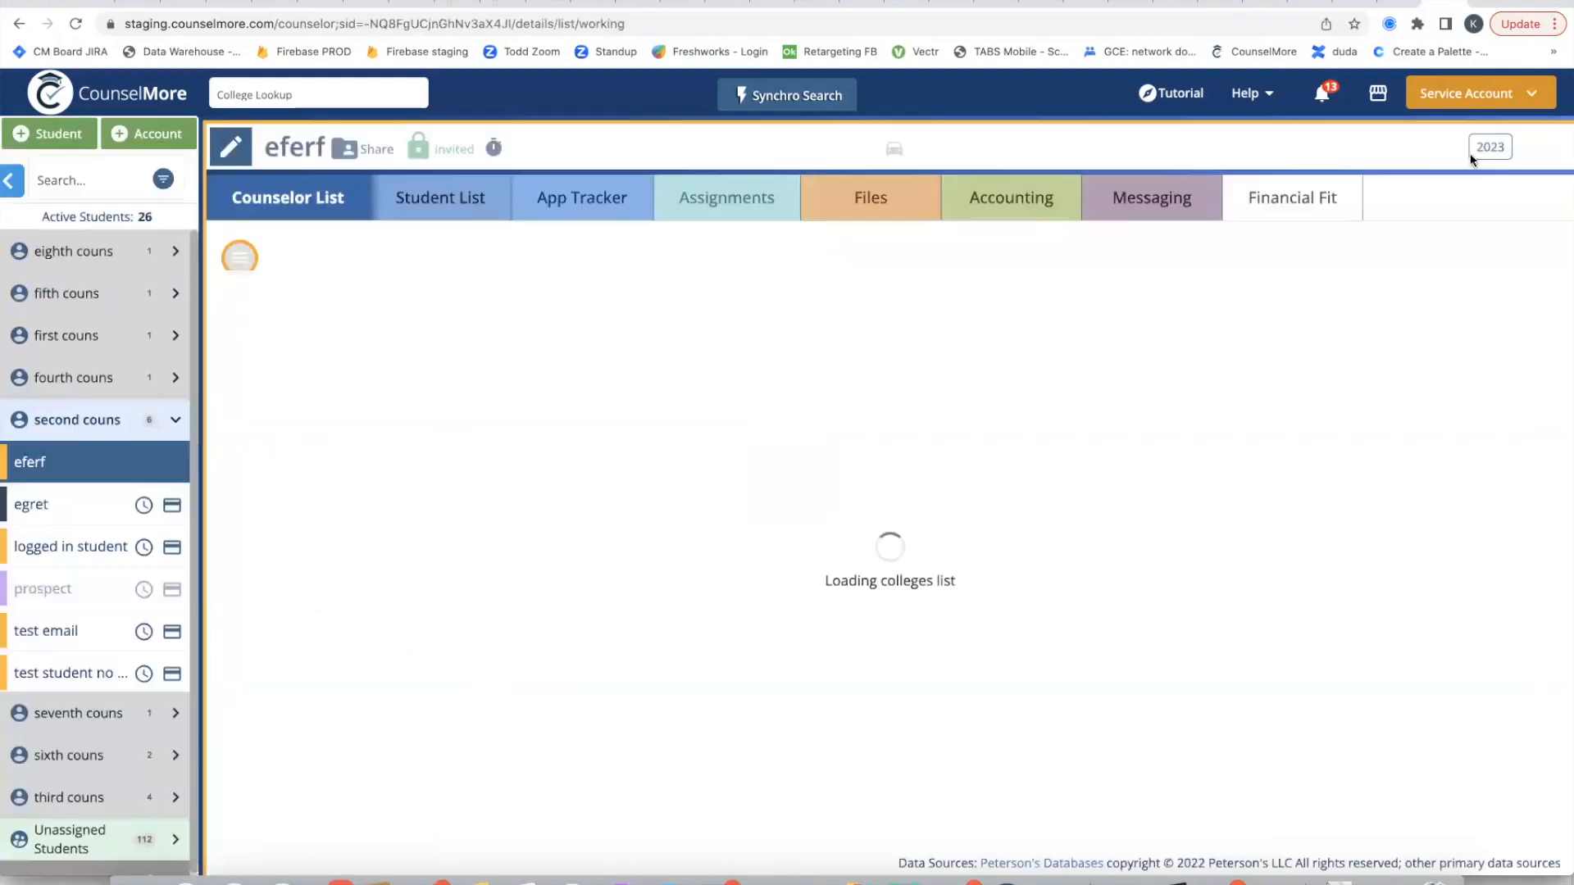
pyautogui.click(918, 213)
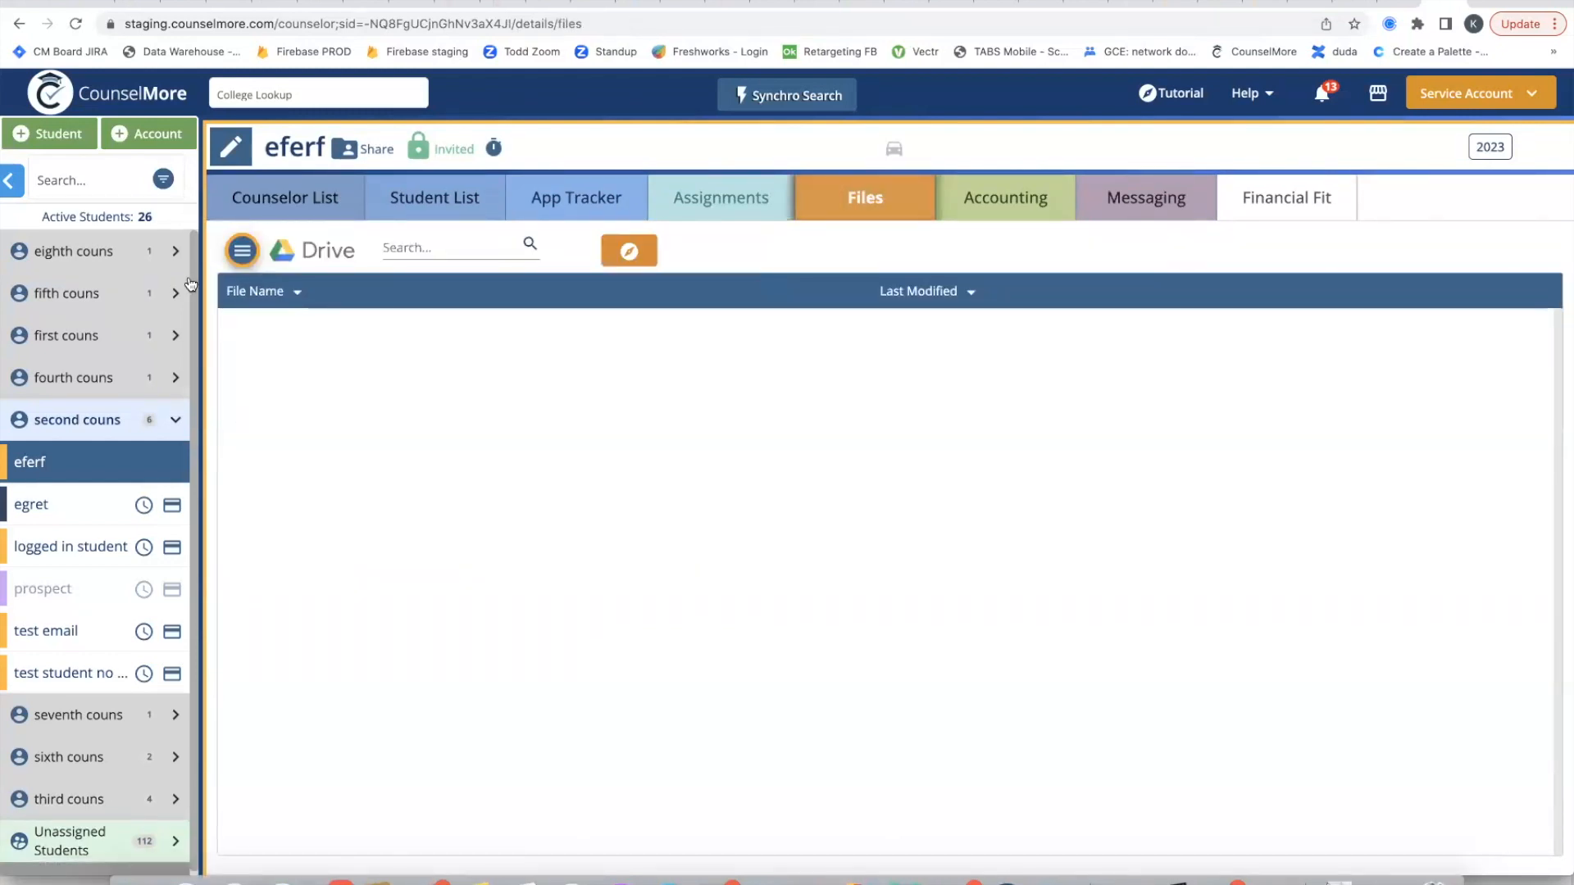
pyautogui.click(243, 250)
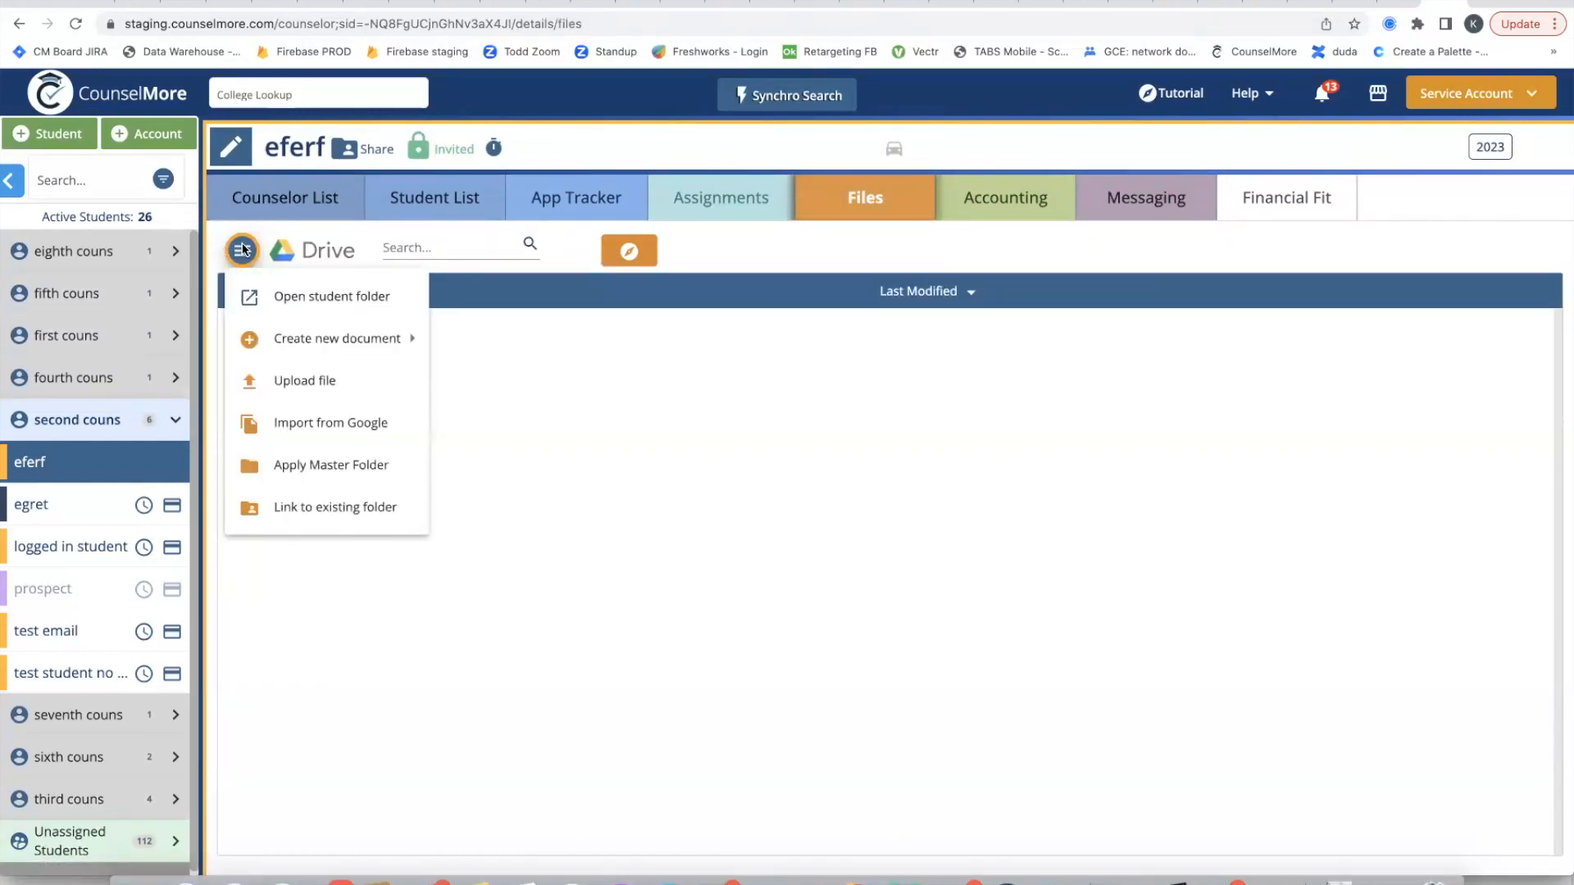
pyautogui.click(771, 454)
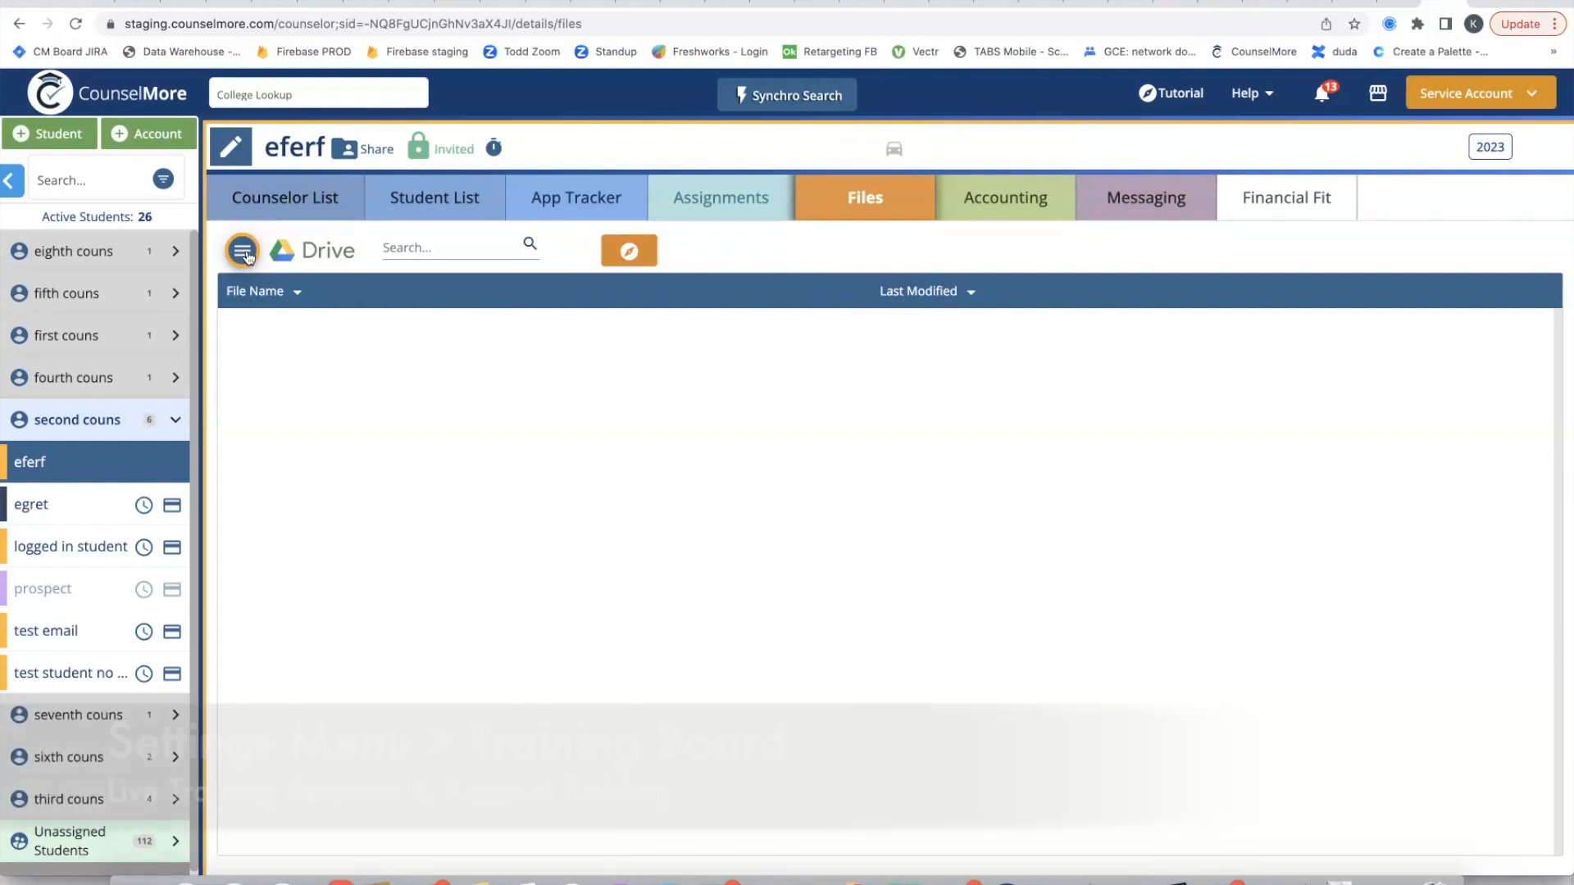
# Step: Open the student's folder in Google Drive, switching to the Google account that has access to it
pyautogui.click(244, 252)
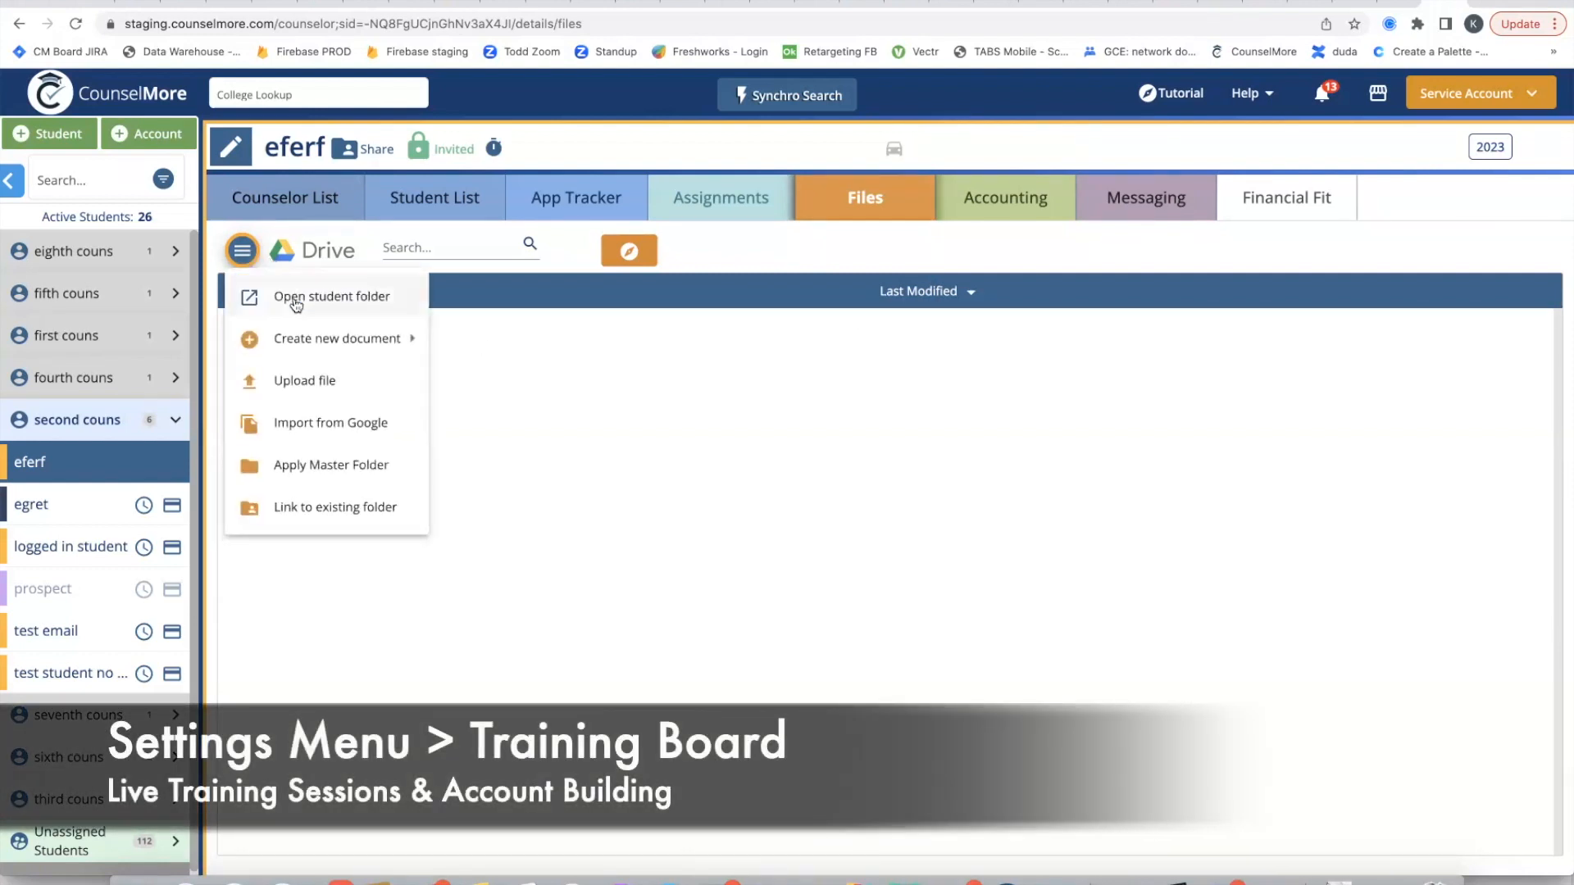
pyautogui.moveTo(342, 341)
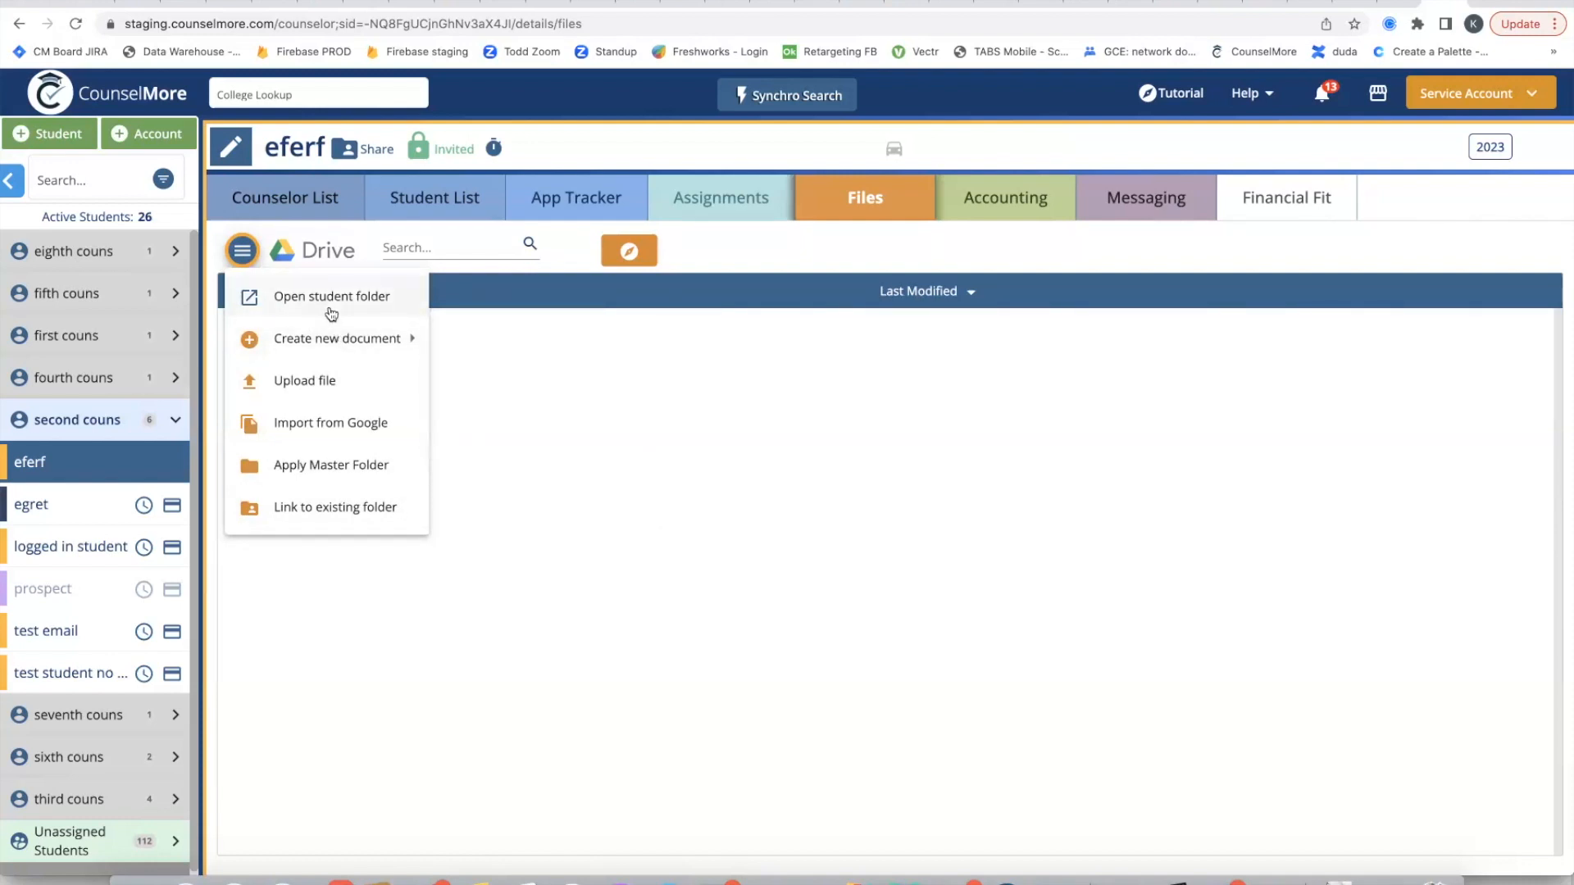
pyautogui.moveTo(287, 337)
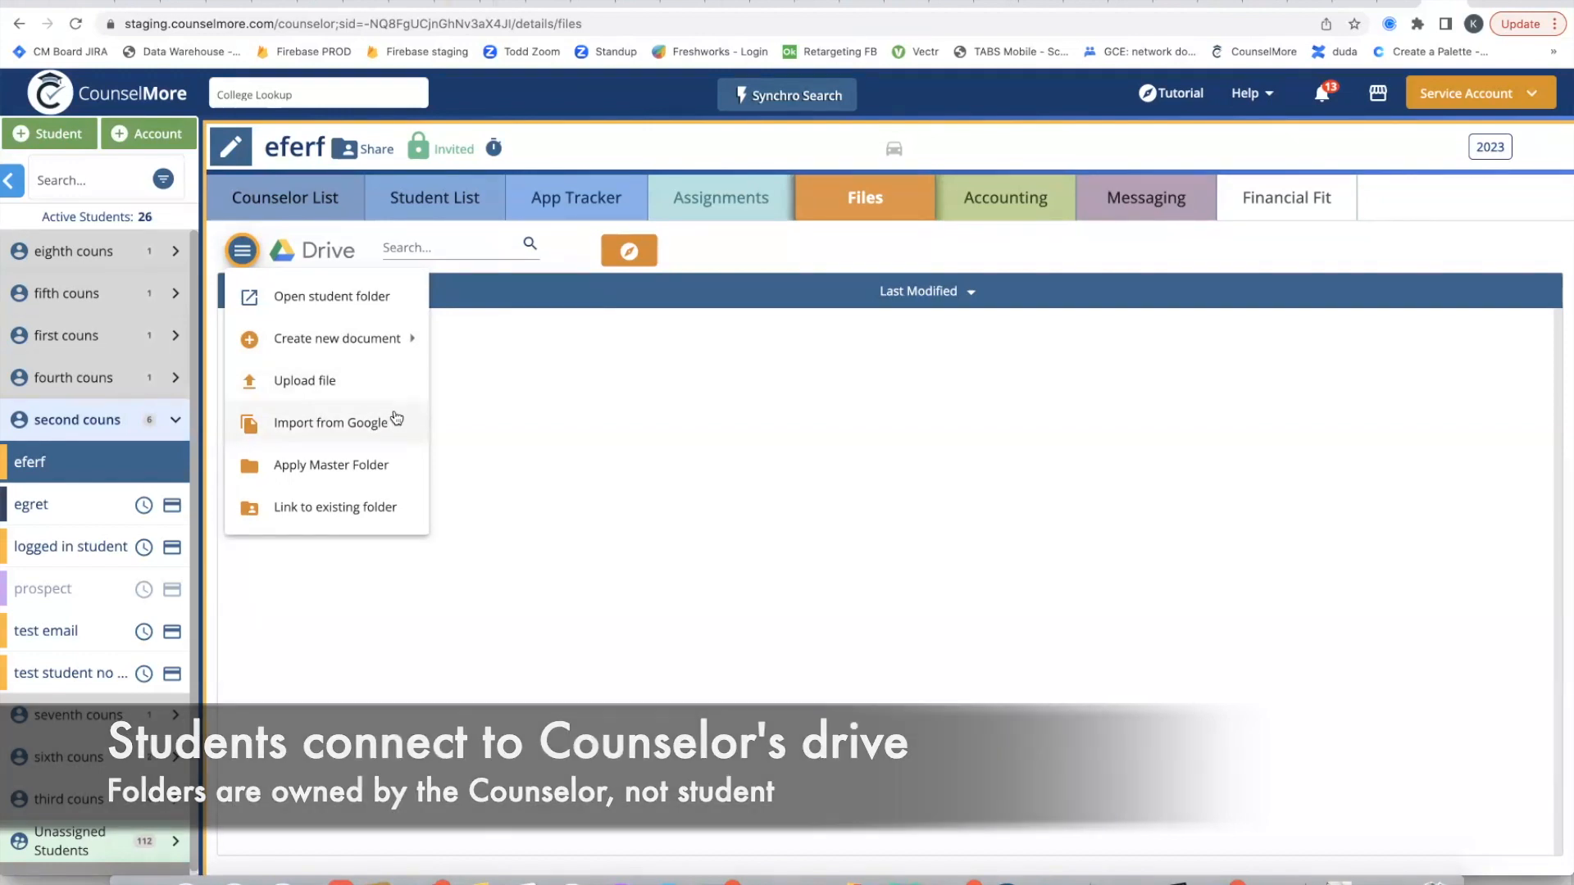
pyautogui.moveTo(373, 465)
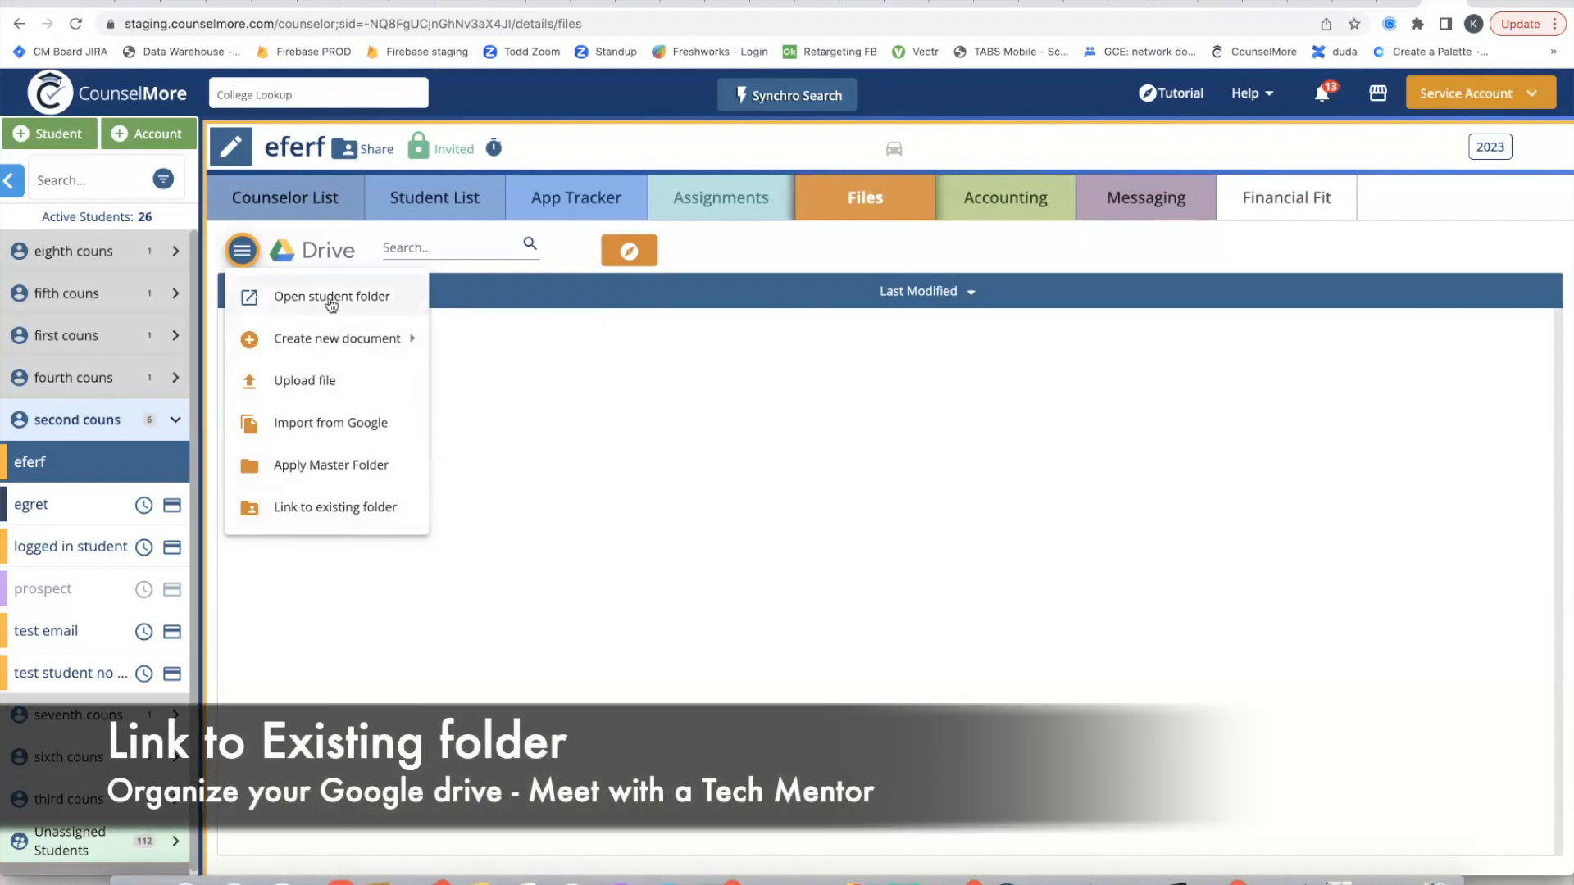
pyautogui.click(320, 300)
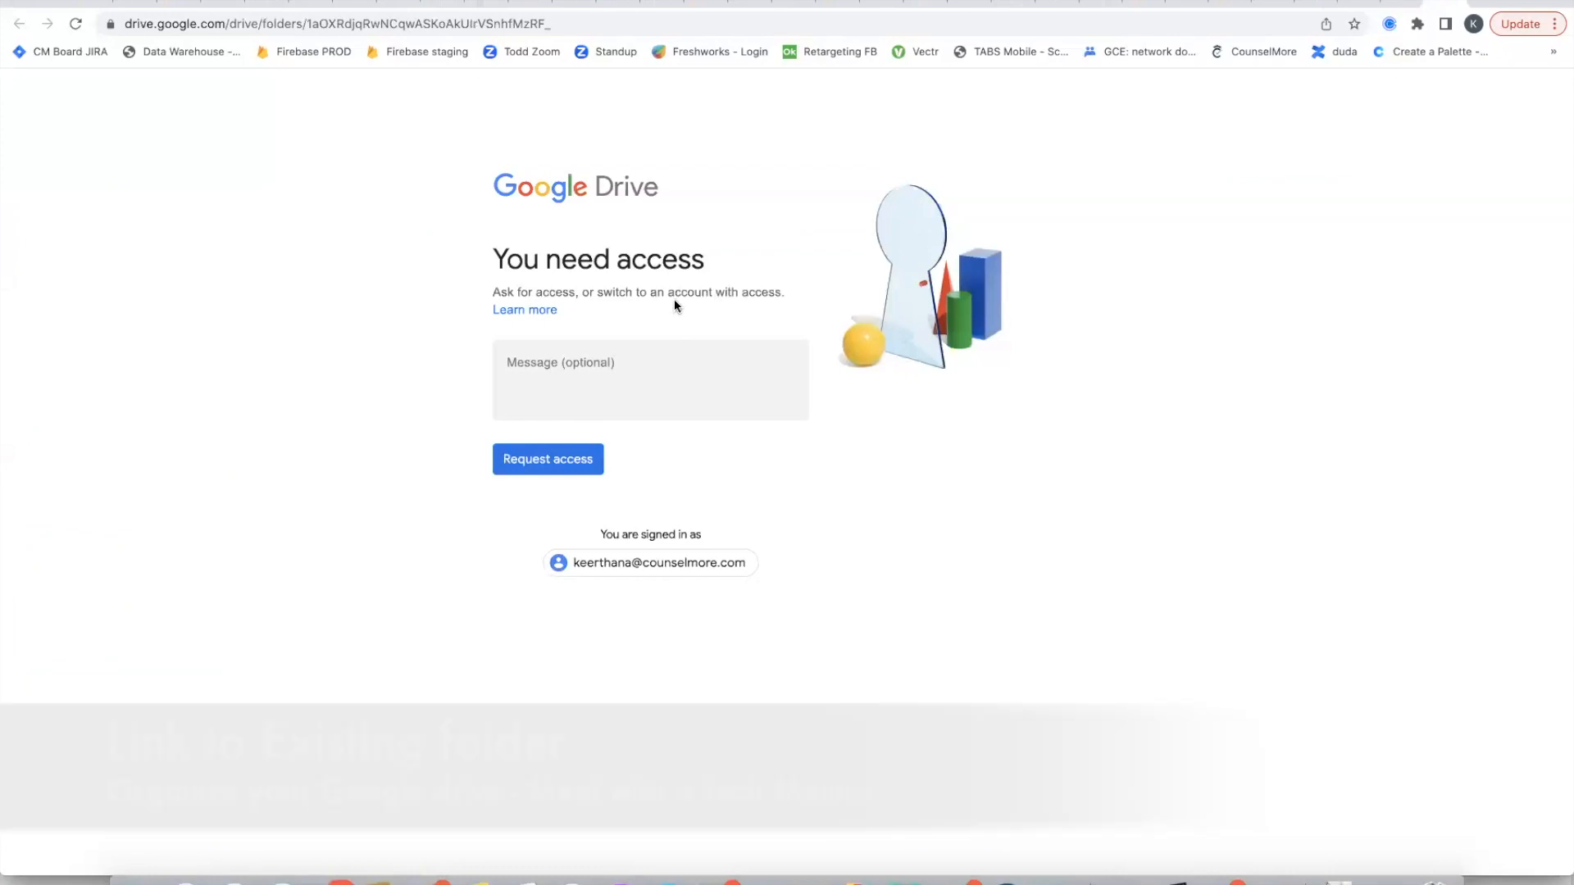
pyautogui.click(662, 576)
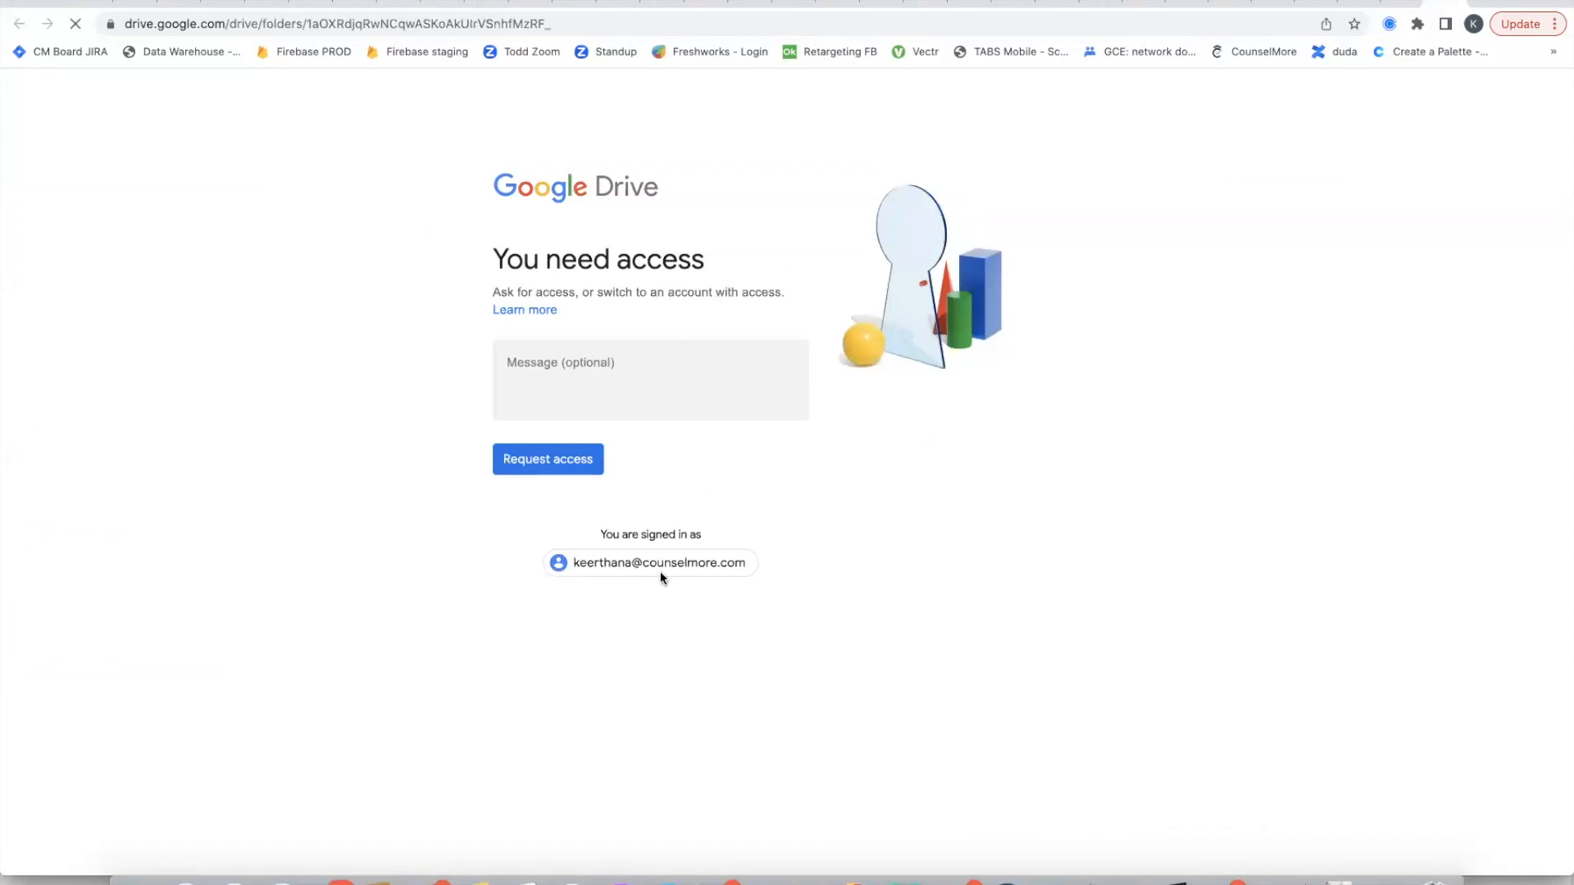
pyautogui.click(690, 460)
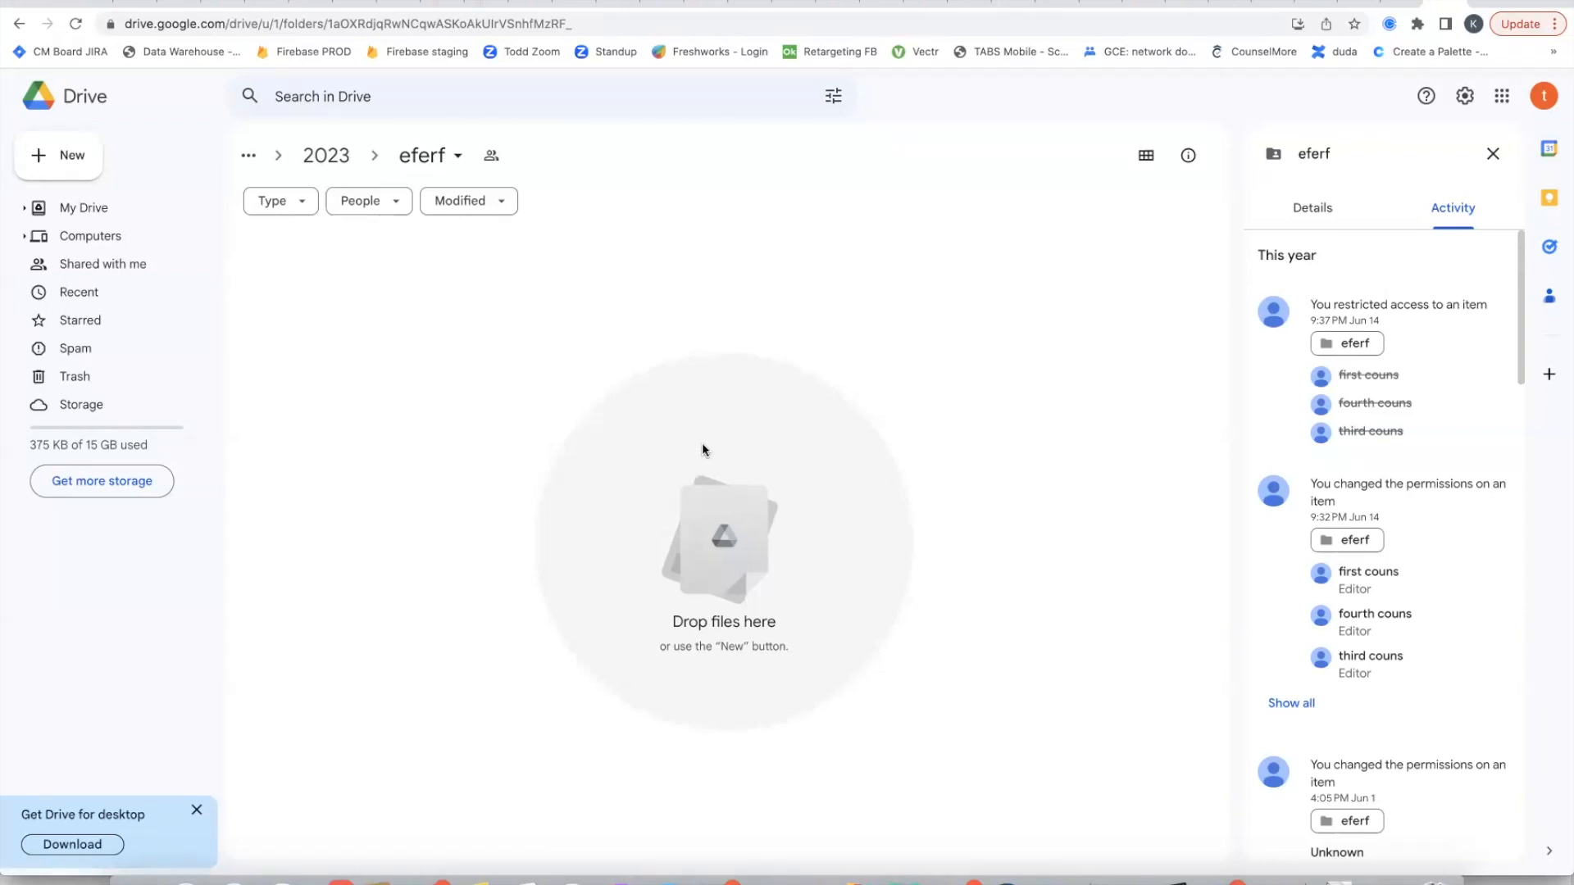
# Step: Return to the student's Files in CounselMore and upload Screen Shot 2023-07-13 at 10.17.05 AM.png
pyautogui.click(1391, 3)
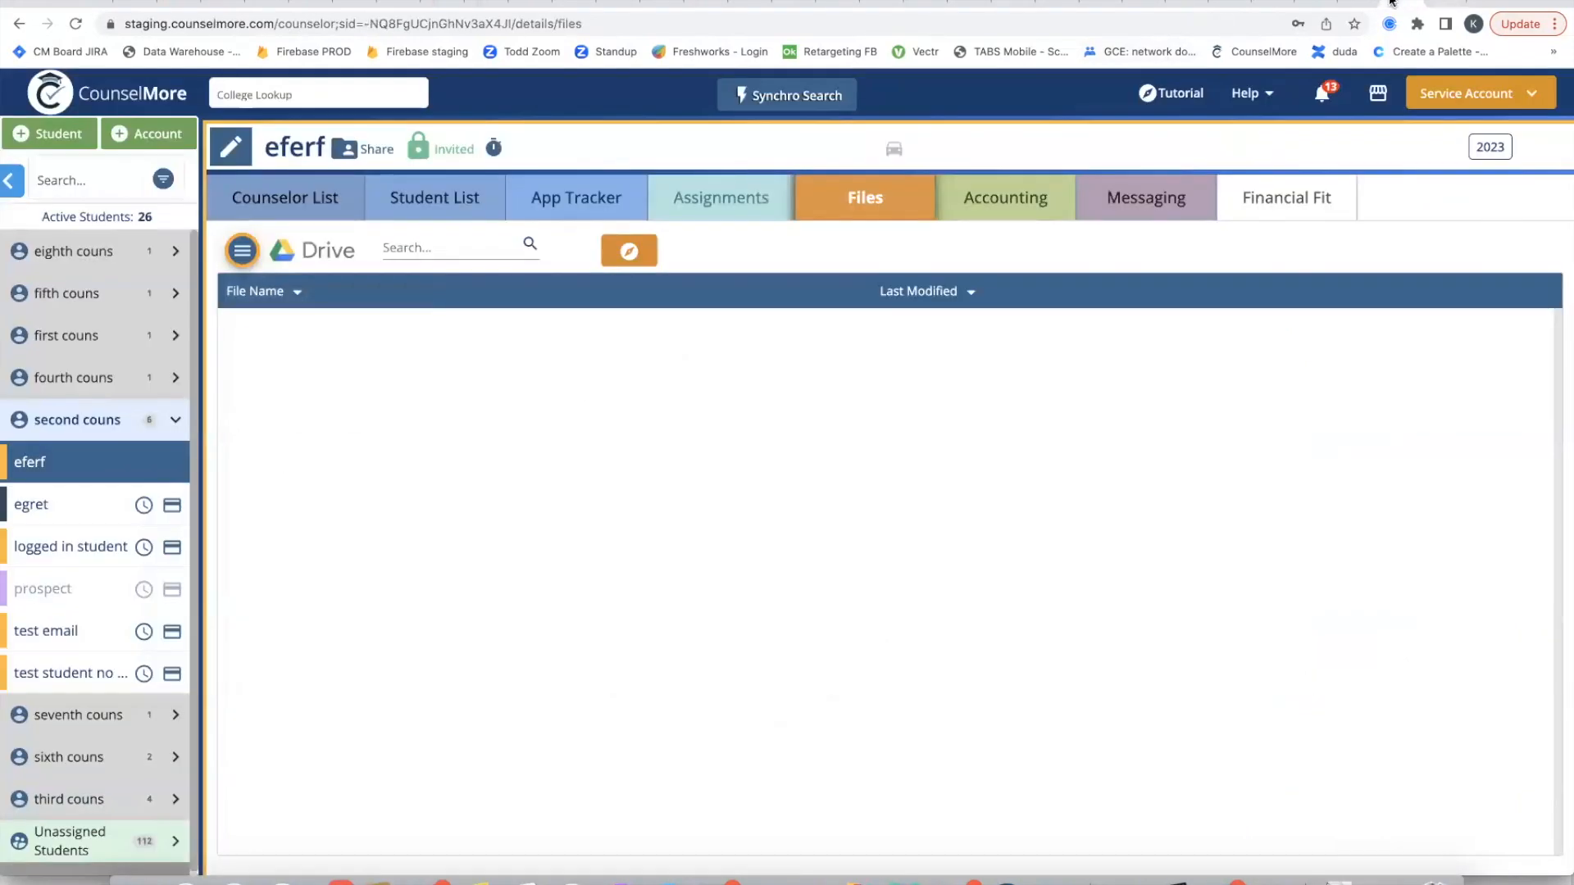
pyautogui.click(244, 253)
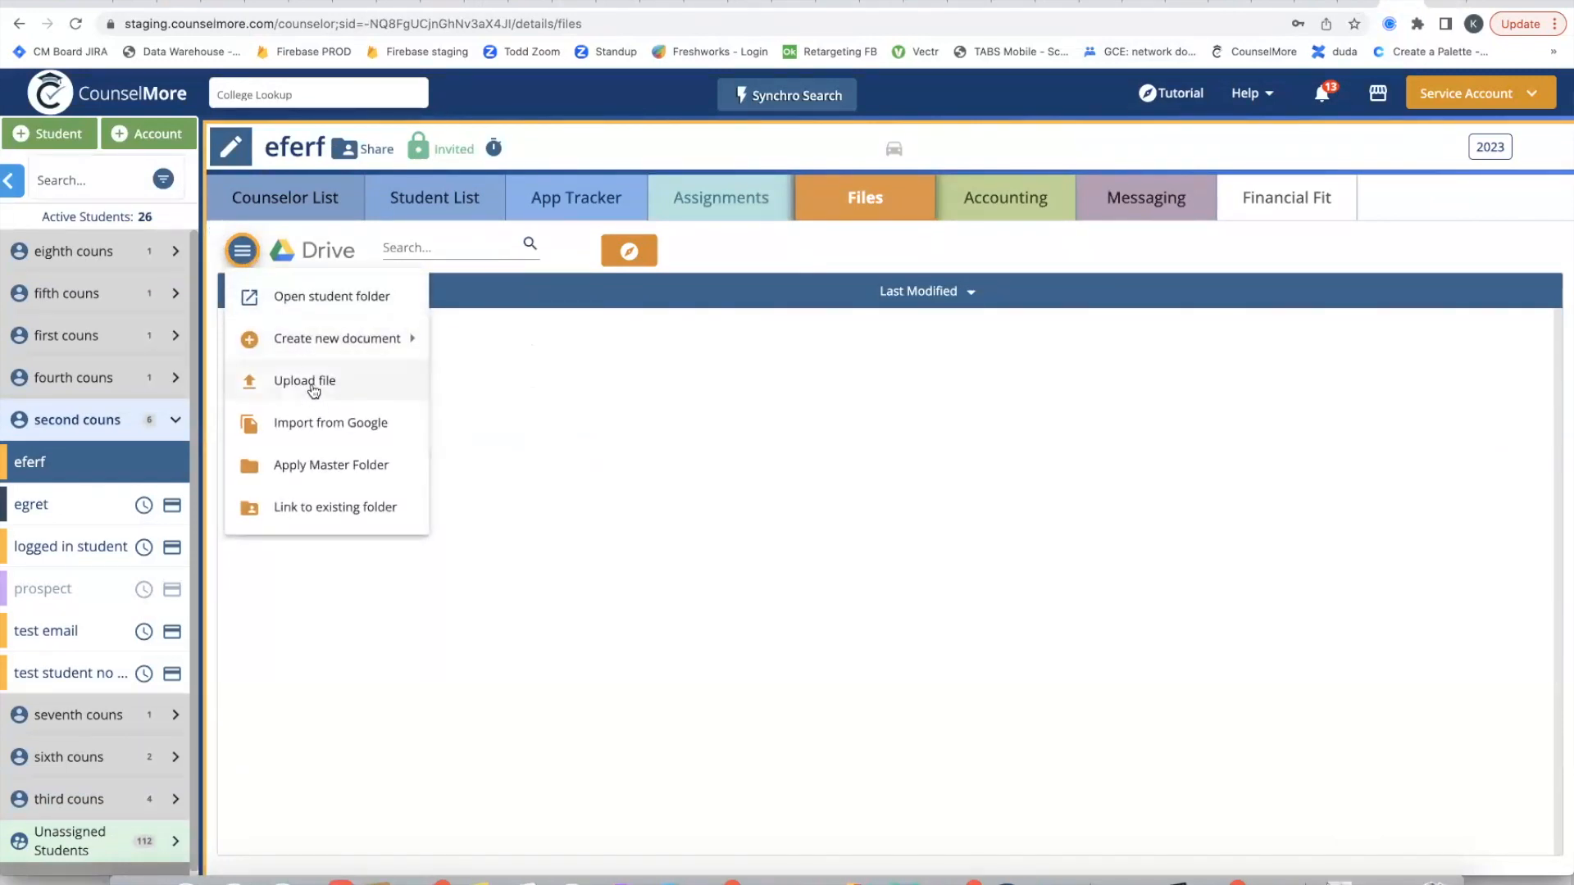
pyautogui.click(313, 382)
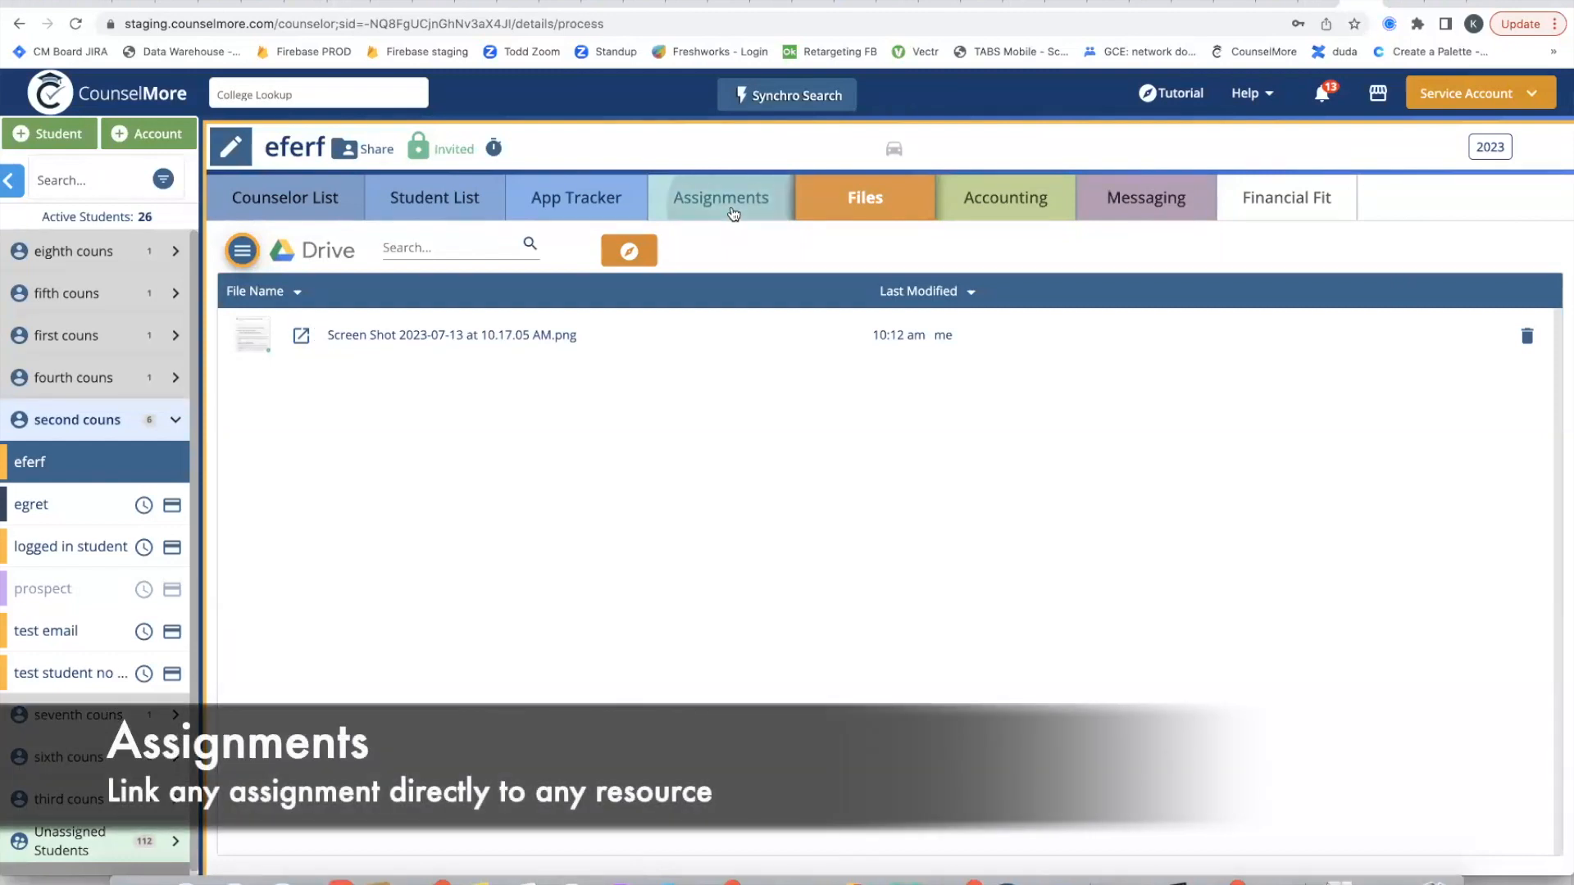
# Step: Link Screen Shot 2023-07-13 at 10.17.05 AM.png from the student's Google Drive files to the 2nd couns assignment and close the assignment
pyautogui.click(734, 214)
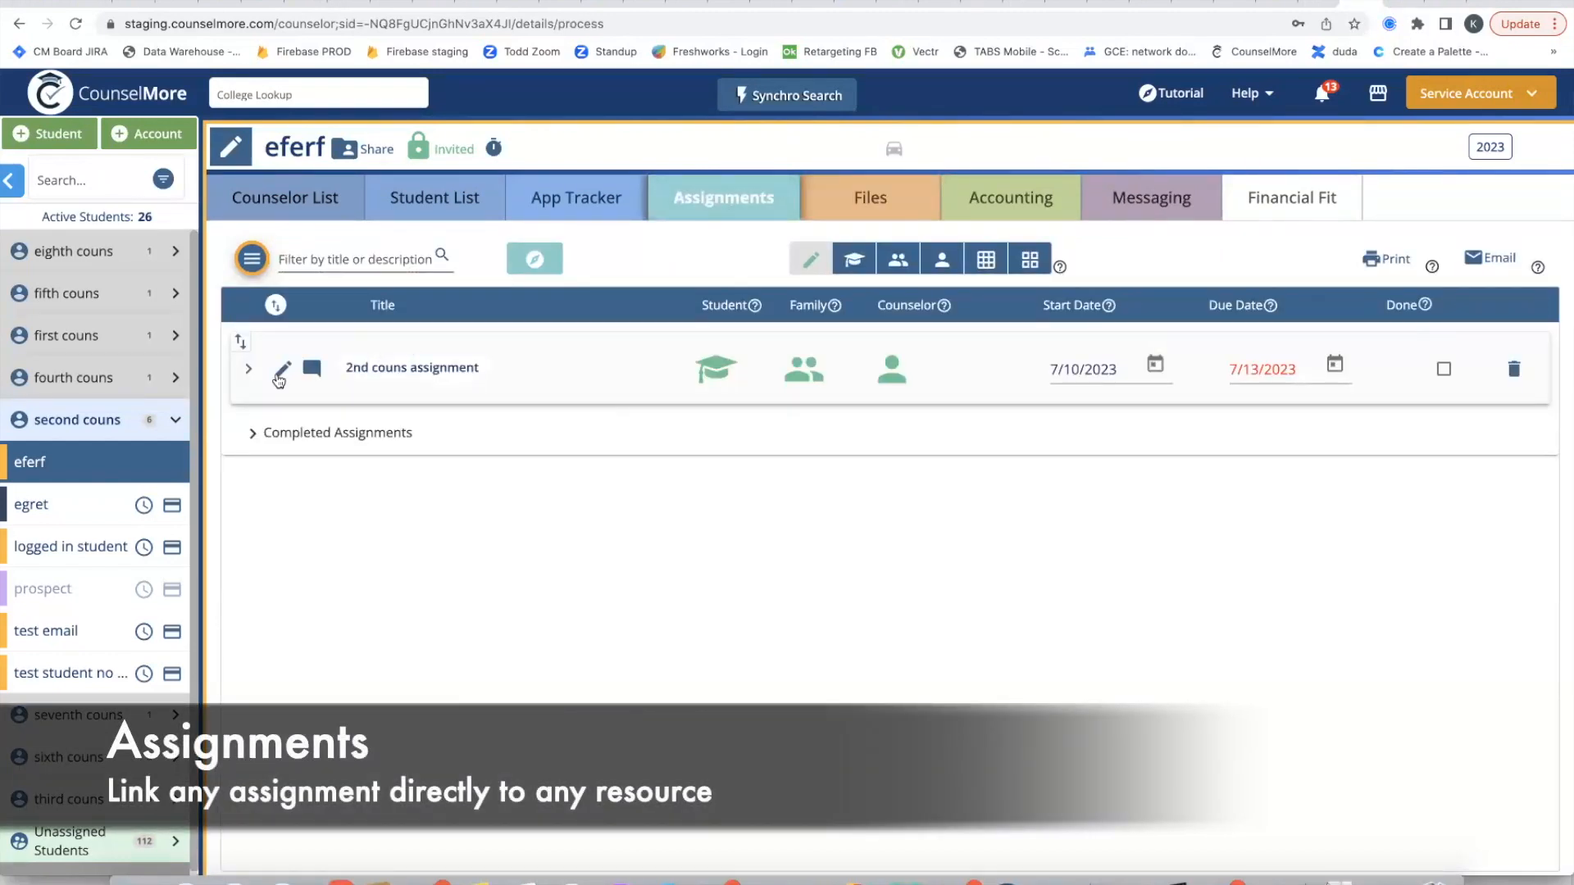
pyautogui.click(278, 373)
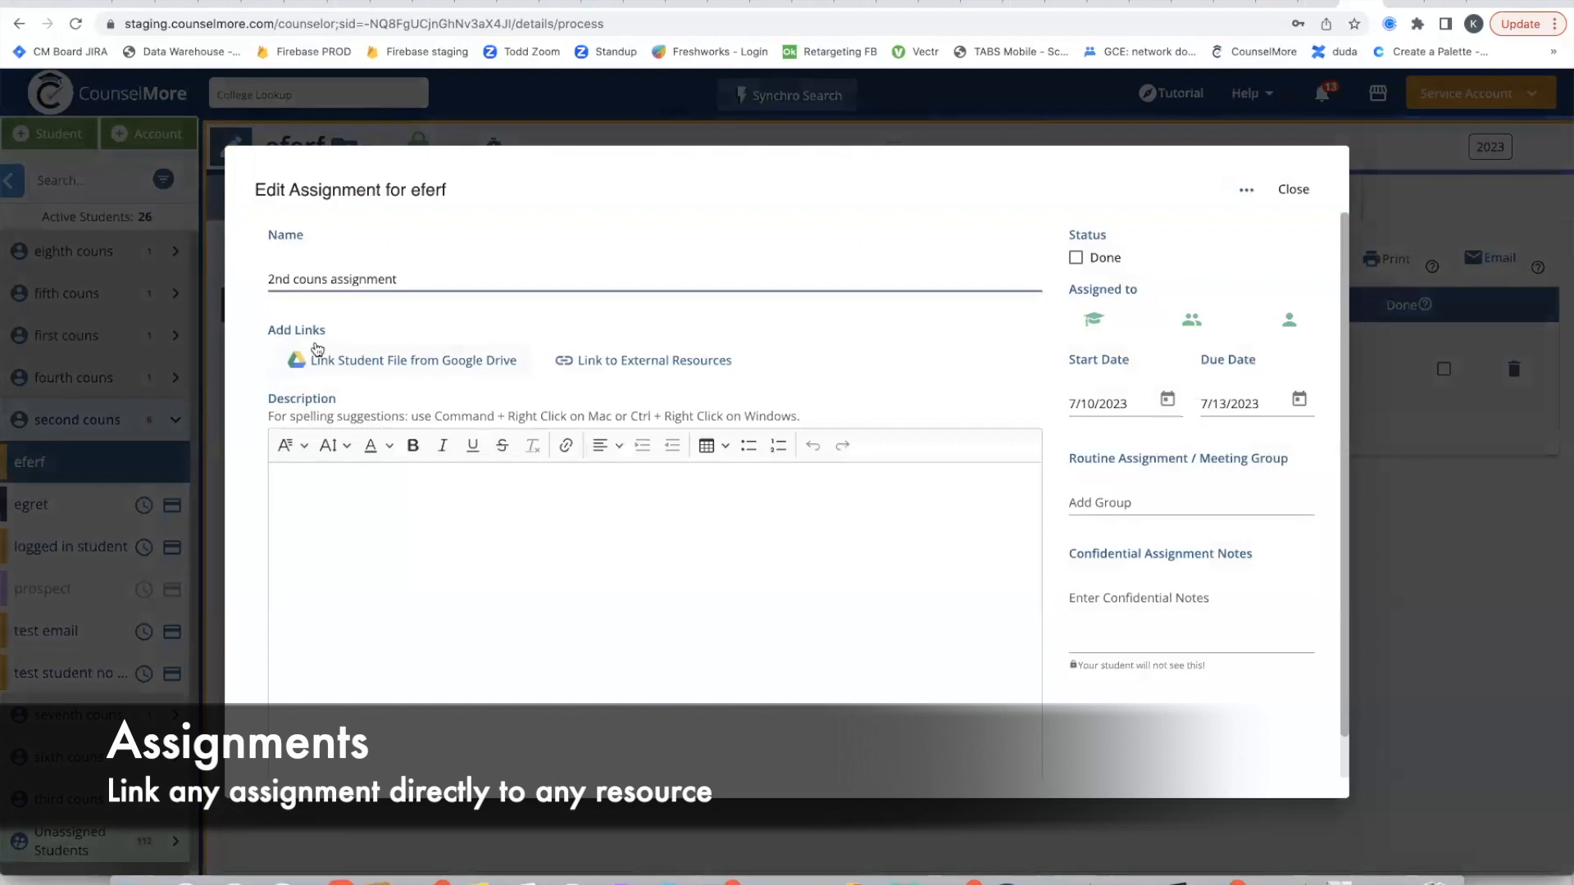
pyautogui.click(388, 365)
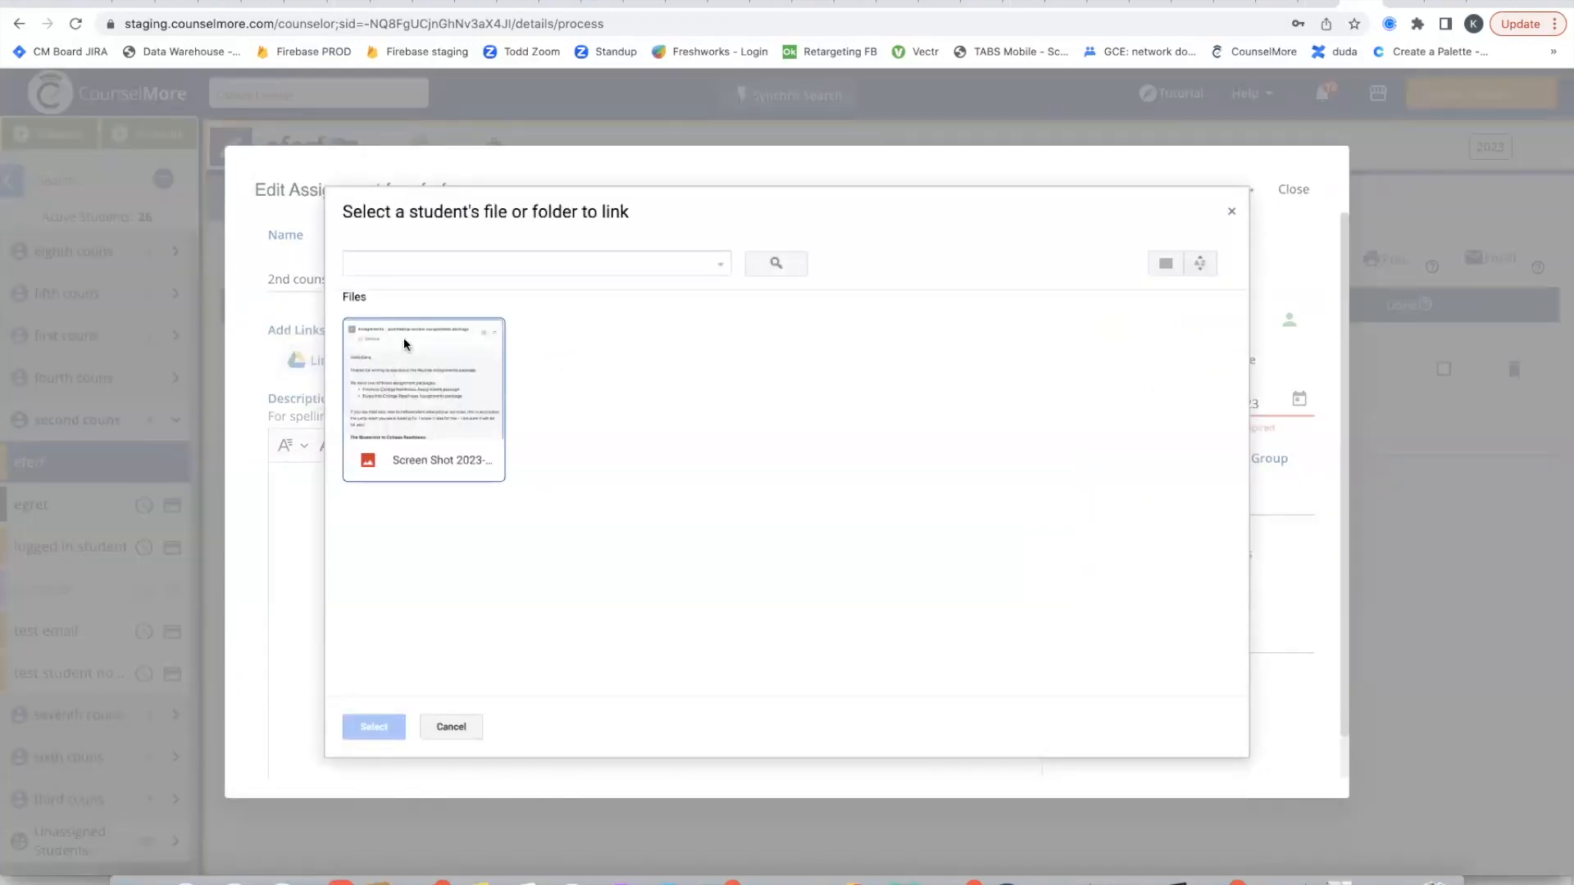
pyautogui.click(456, 404)
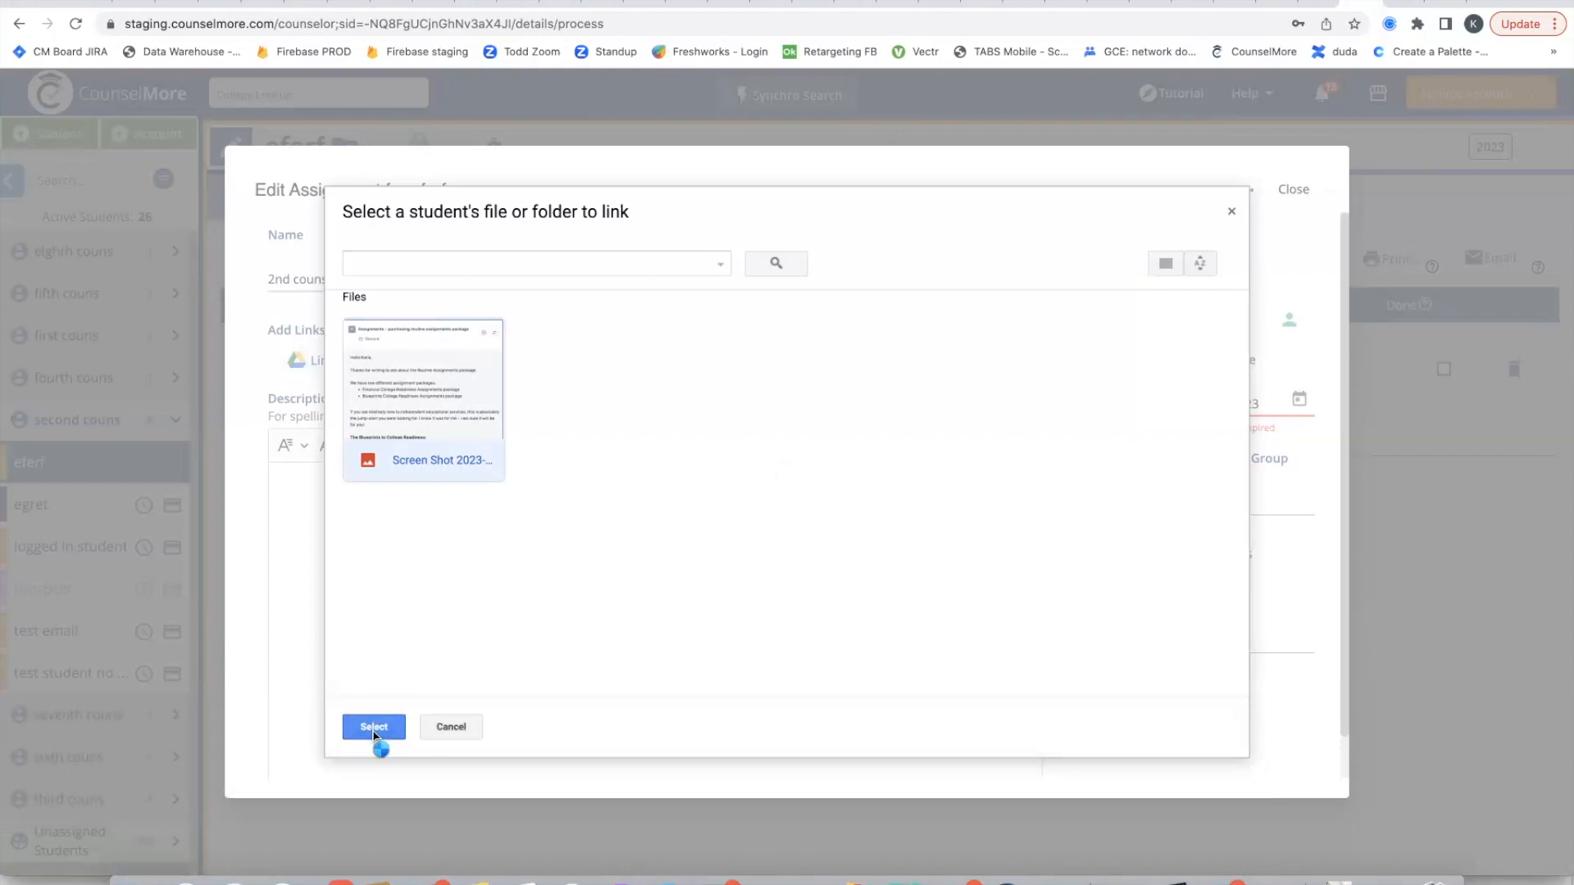
pyautogui.click(375, 729)
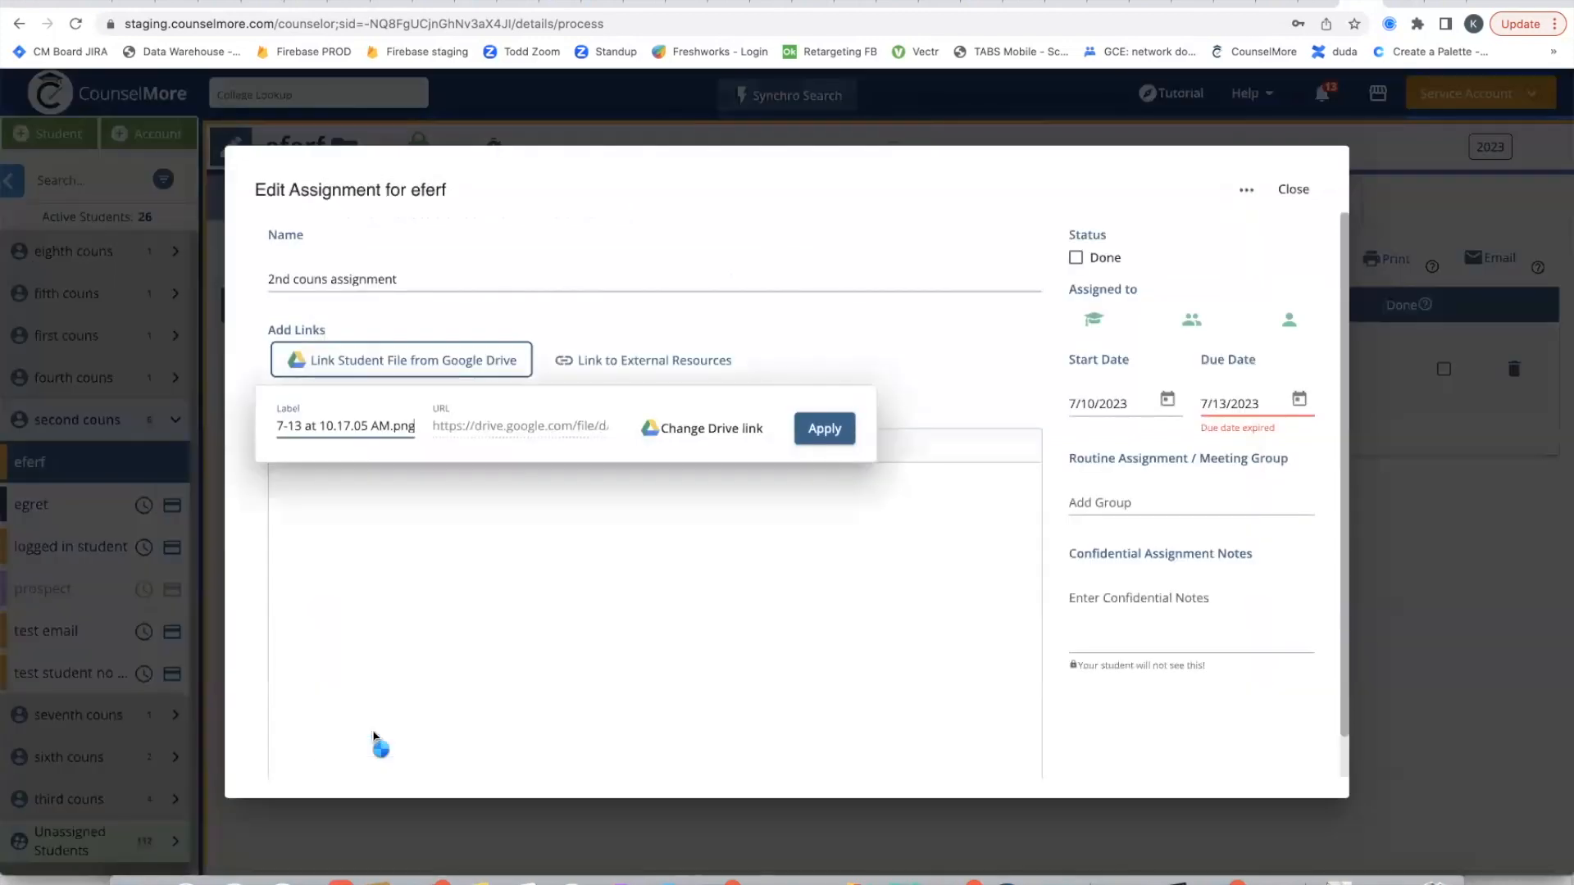
pyautogui.click(825, 428)
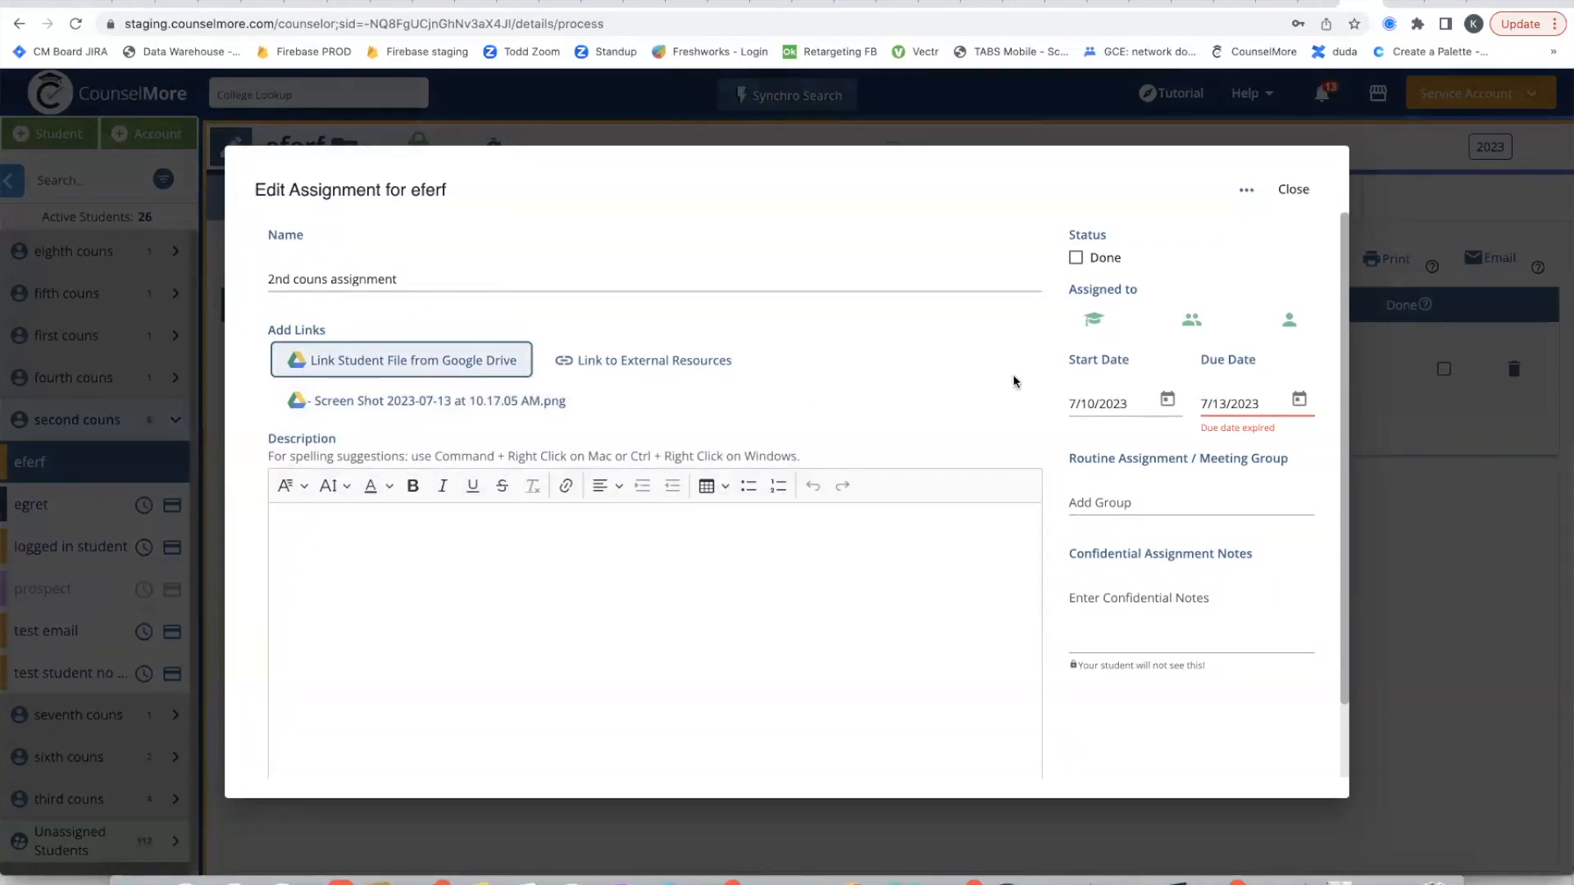
pyautogui.click(1278, 194)
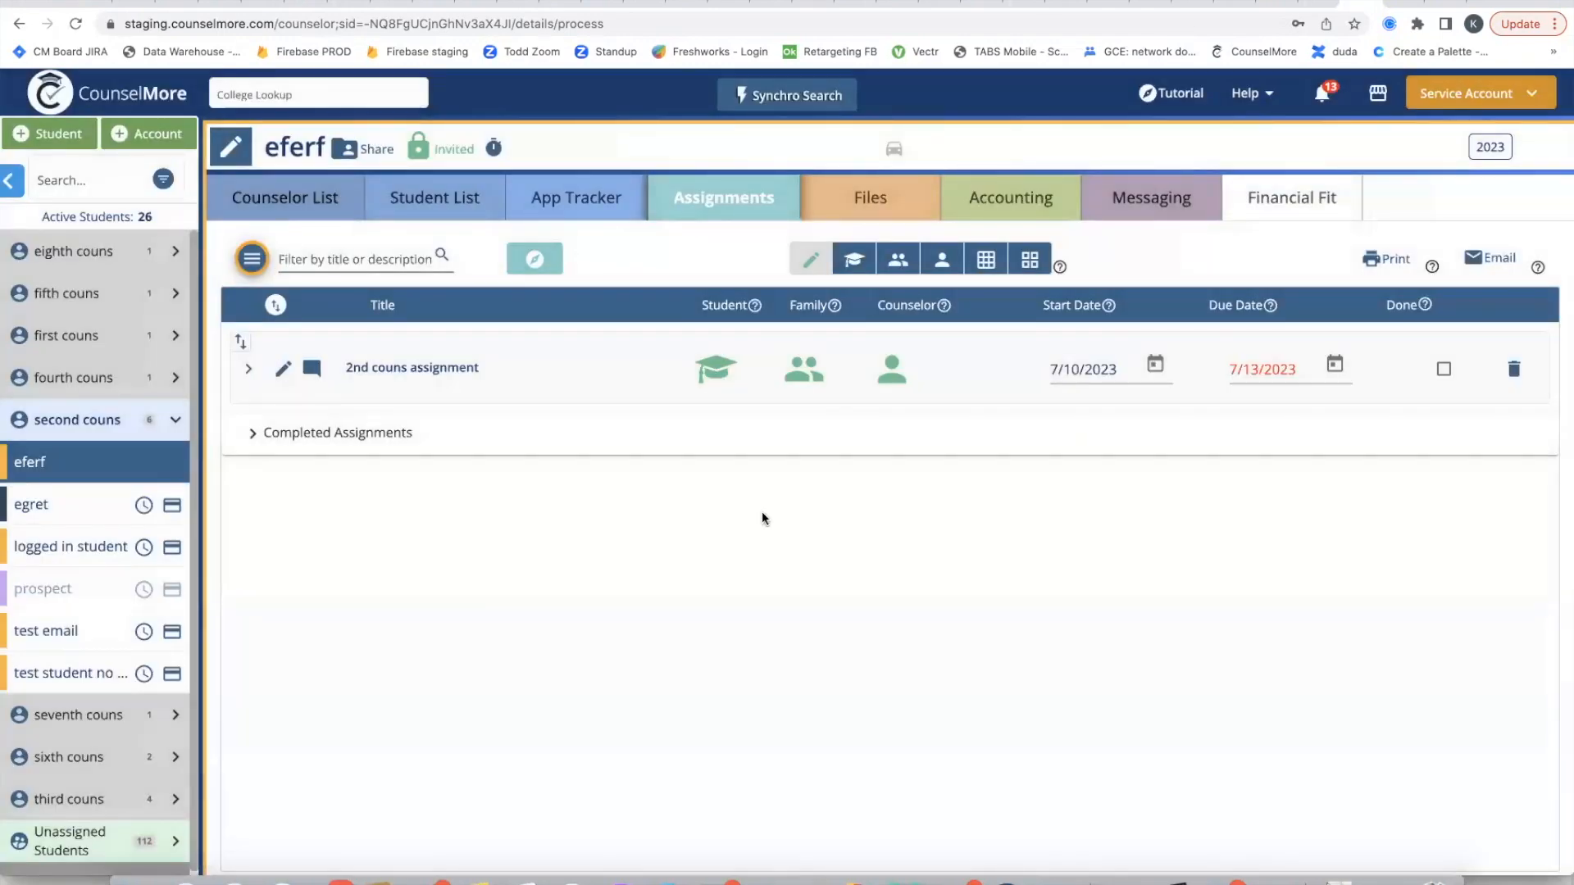